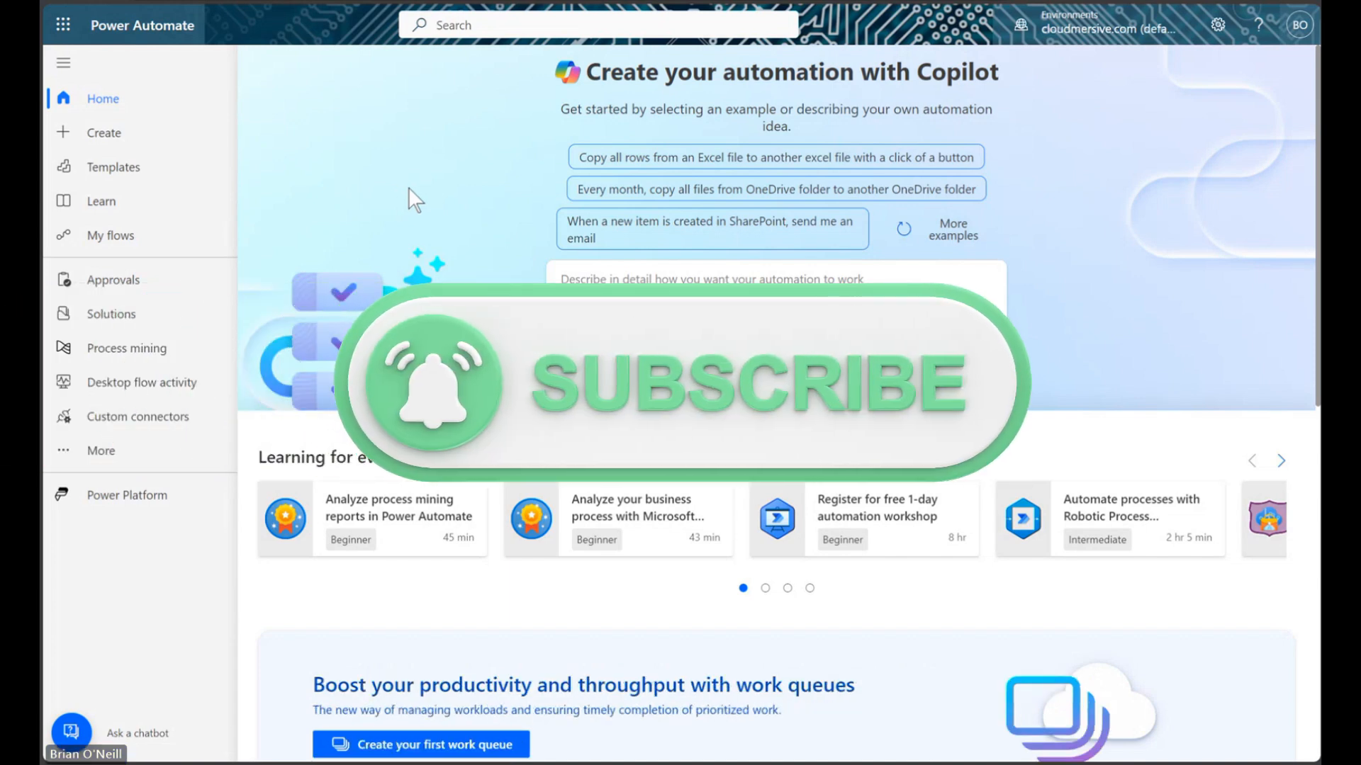
Step: Create an automated cloud flow with the SharePoint "When an item is created" trigger and dismiss the Copilot pane
{"action": "left_click", "coordinate": [146, 137]}
{"action": "left_click", "coordinate": [386, 222]}
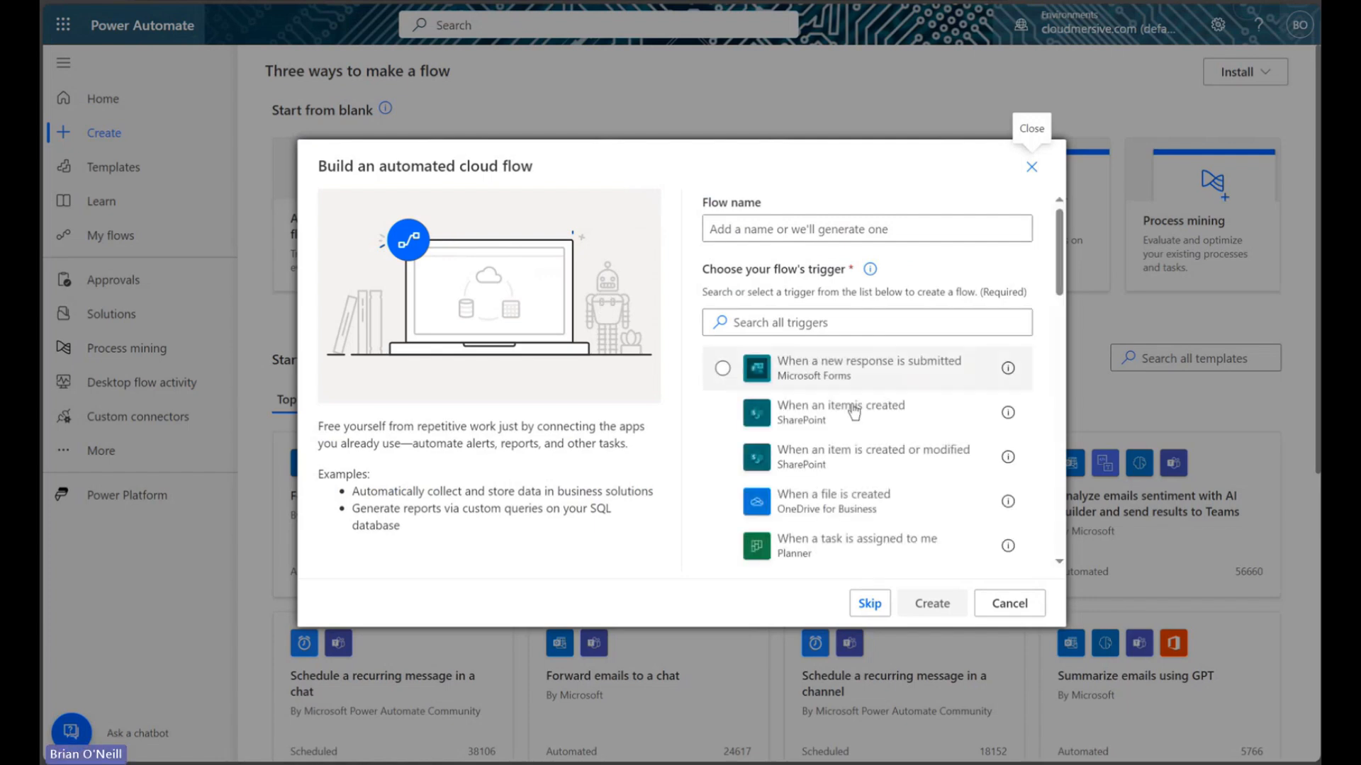
{"action": "left_click", "coordinate": [780, 409]}
{"action": "left_click", "coordinate": [929, 602]}
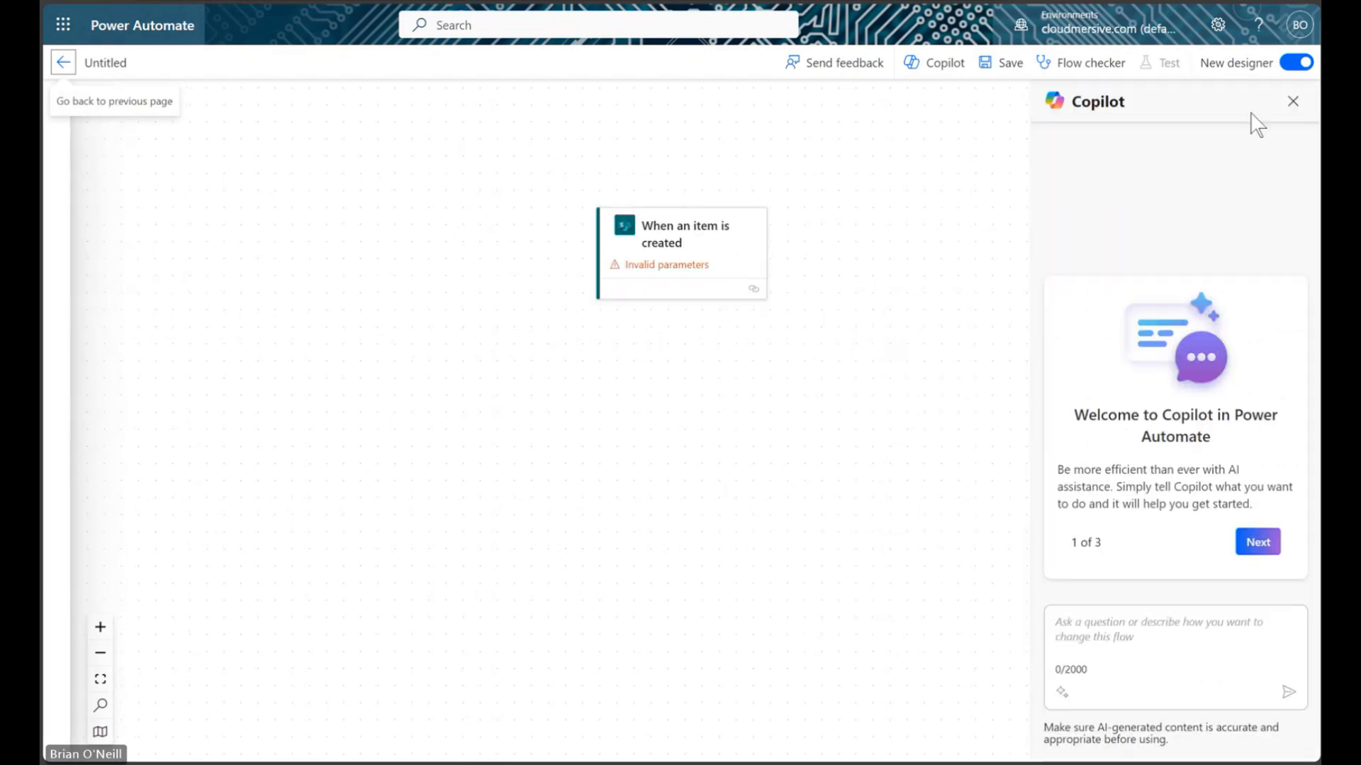
{"action": "left_click", "coordinate": [1290, 103]}
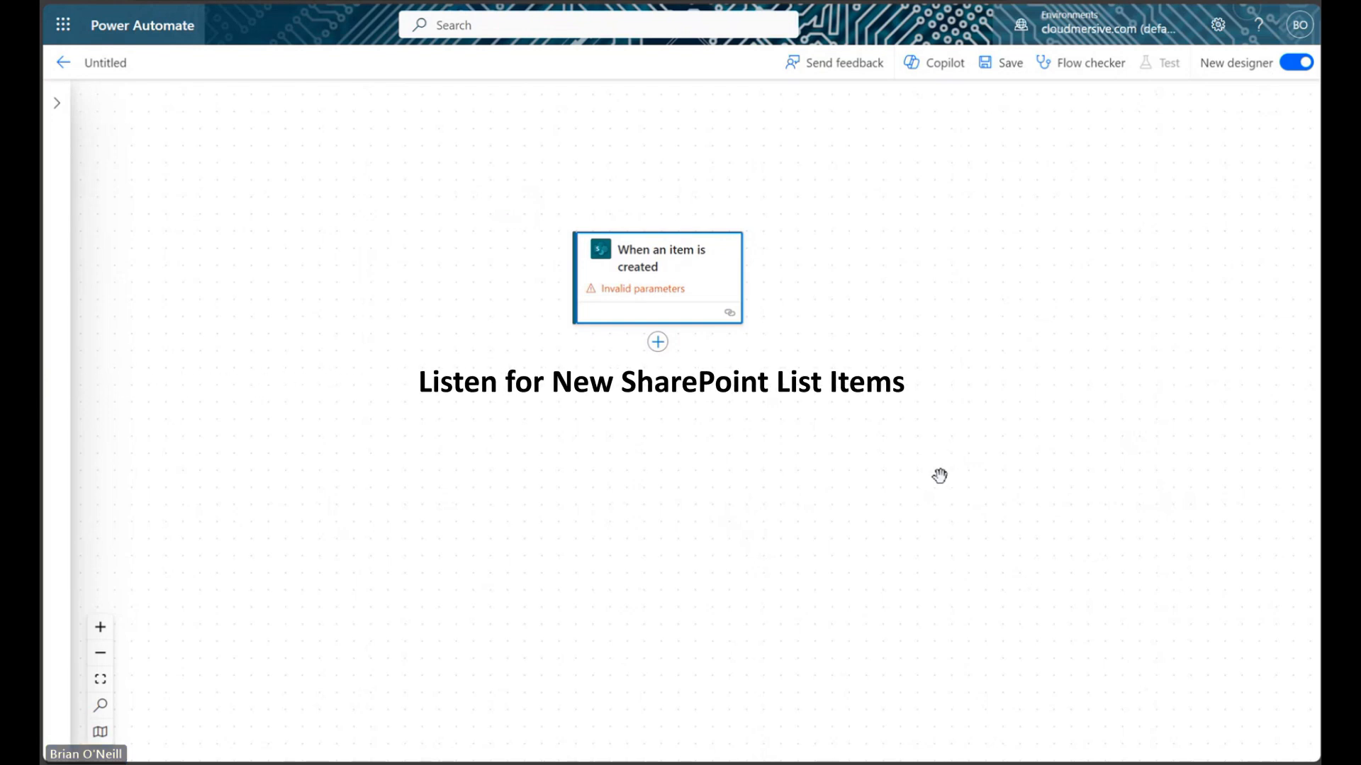
Step: Configure the "When an item is created" trigger with the TestTeam site address and the Compliance Review list
{"action": "left_click_drag", "start_coordinate": [939, 475], "coordinate": [944, 466]}
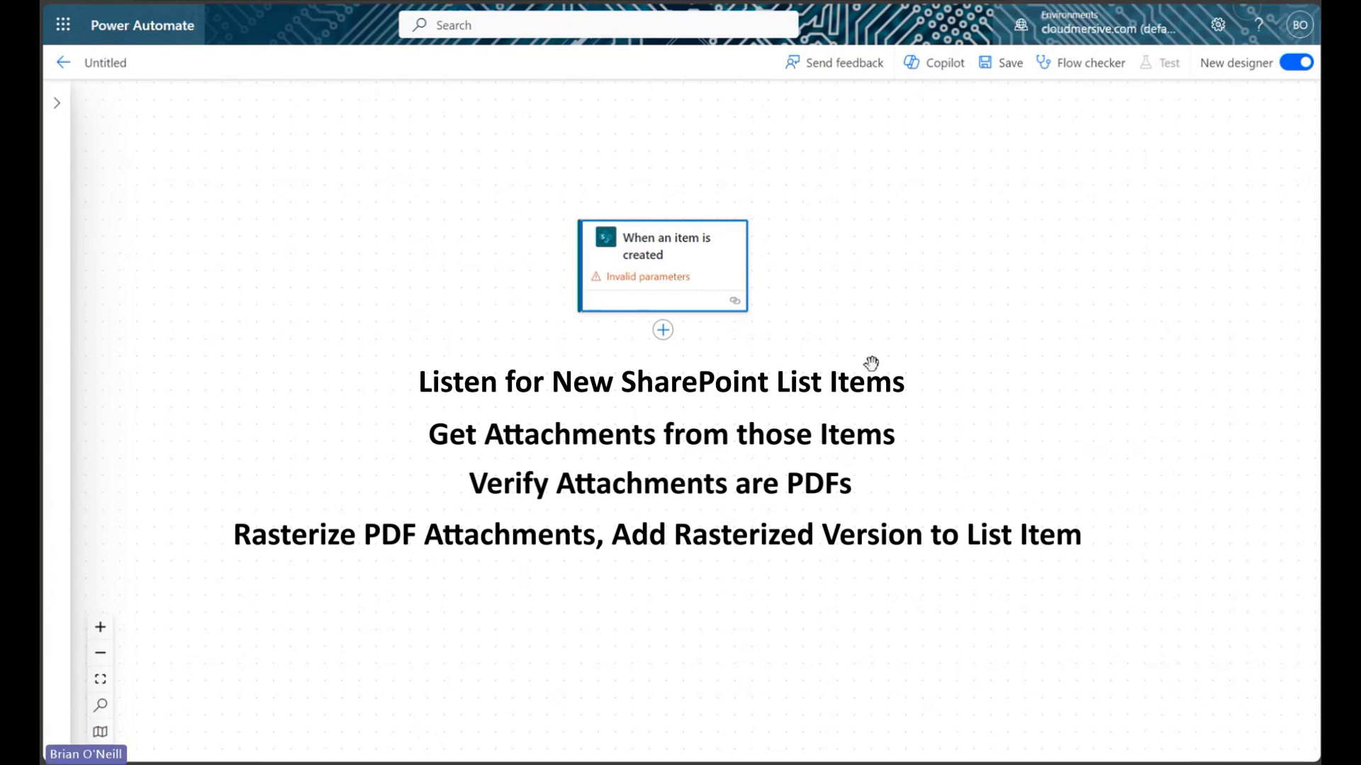
{"action": "left_click", "coordinate": [692, 277]}
{"action": "left_click", "coordinate": [542, 239]}
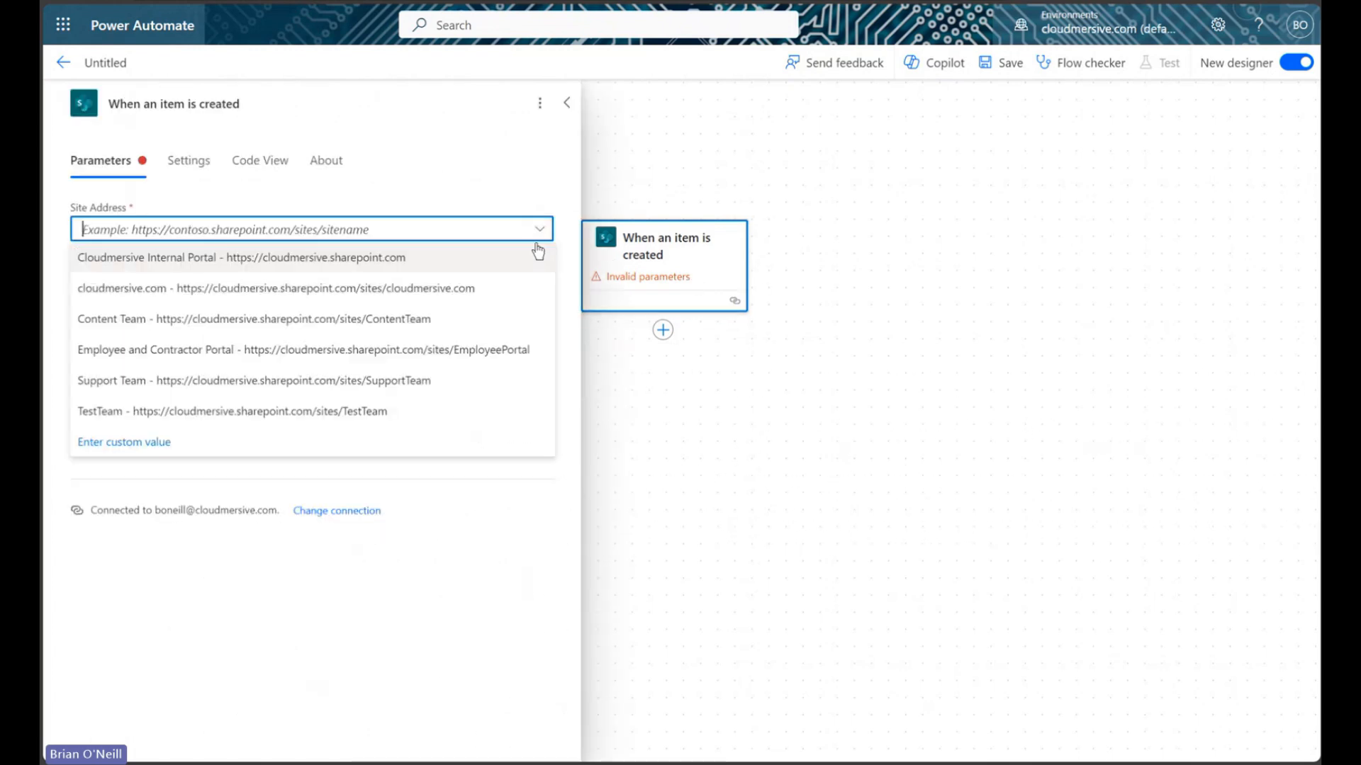
{"action": "left_click", "coordinate": [371, 410]}
{"action": "left_click", "coordinate": [533, 279]}
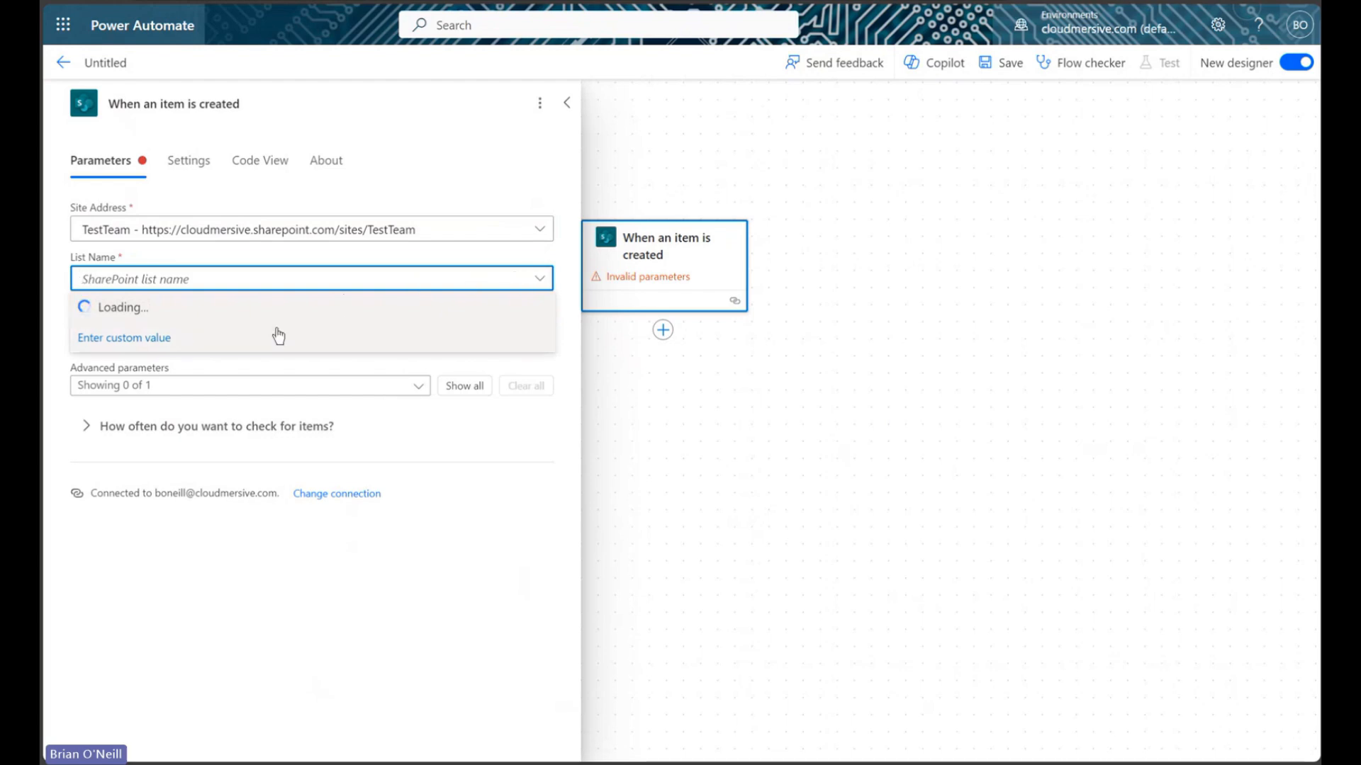
{"action": "left_click", "coordinate": [249, 309]}
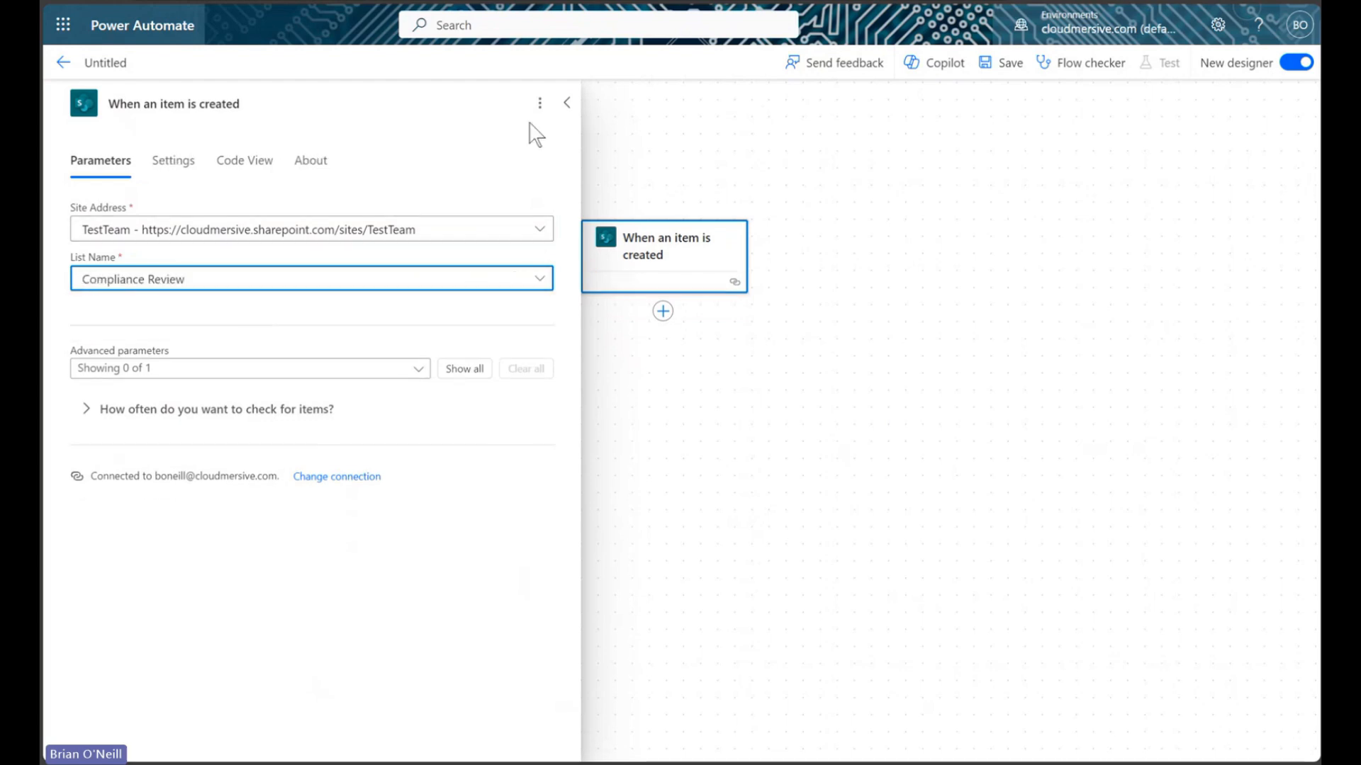
{"action": "left_click", "coordinate": [566, 103]}
Step: Add the SharePoint "Get attachments" action directly after the trigger
{"action": "scroll", "coordinate": [836, 355], "scroll_direction": "down", "scroll_amount": 1}
{"action": "scroll", "coordinate": [836, 366], "scroll_direction": "up", "scroll_amount": 1}
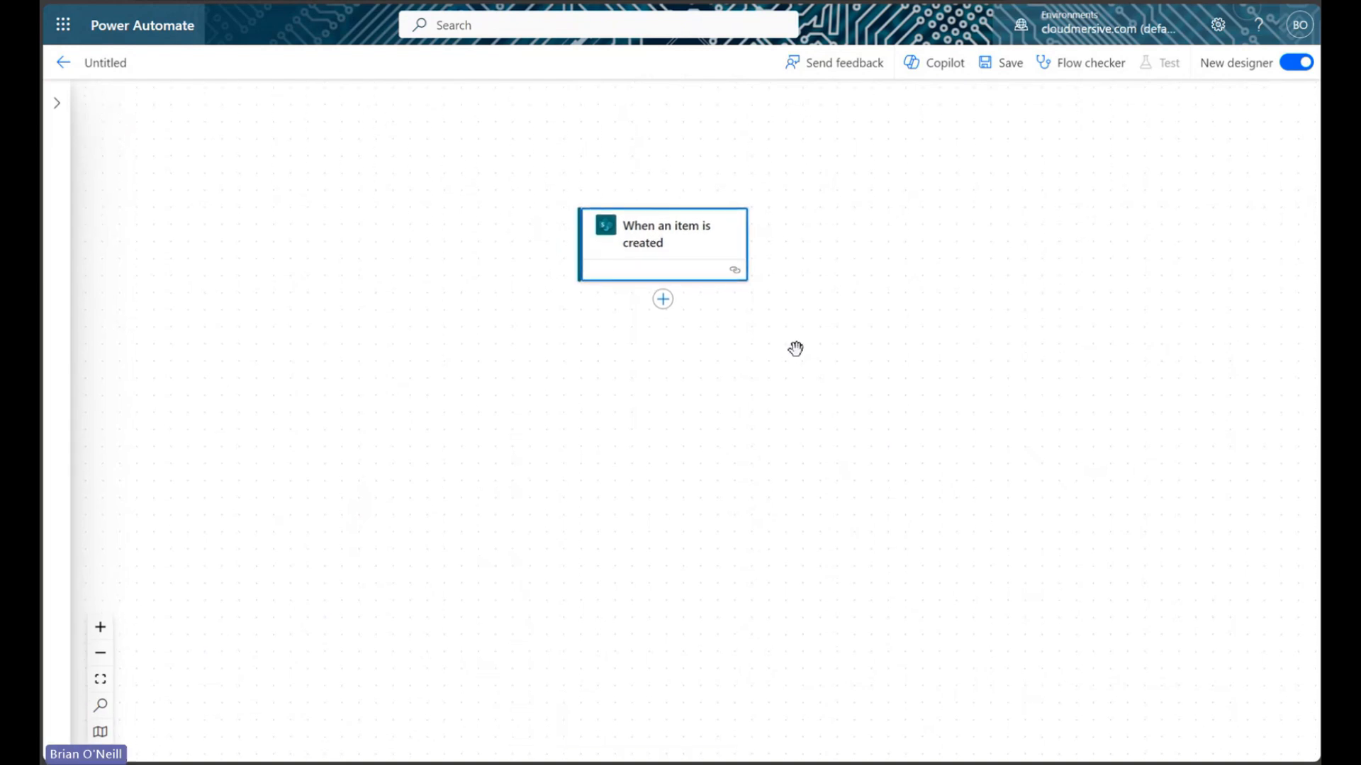
{"action": "left_click", "coordinate": [663, 298]}
{"action": "left_click", "coordinate": [704, 303]}
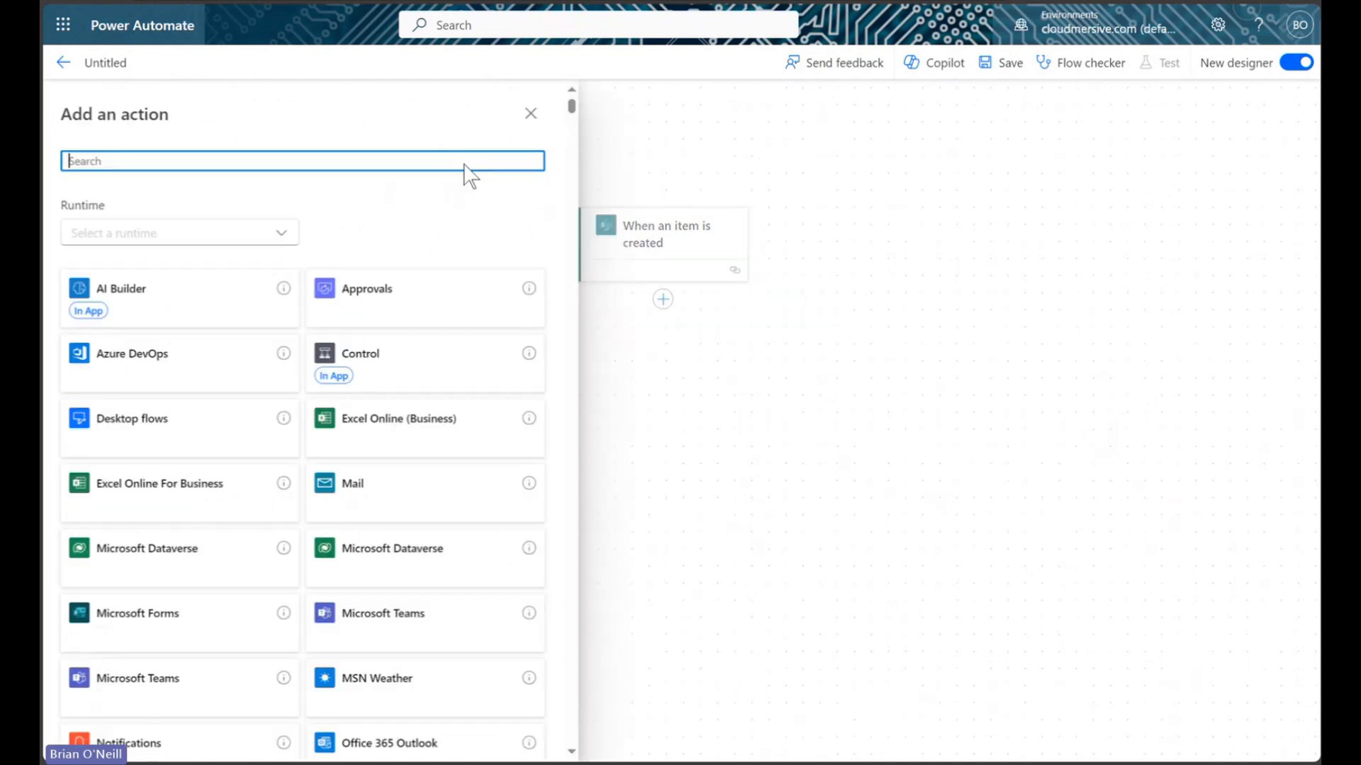
{"action": "type", "text": "get attachments"}
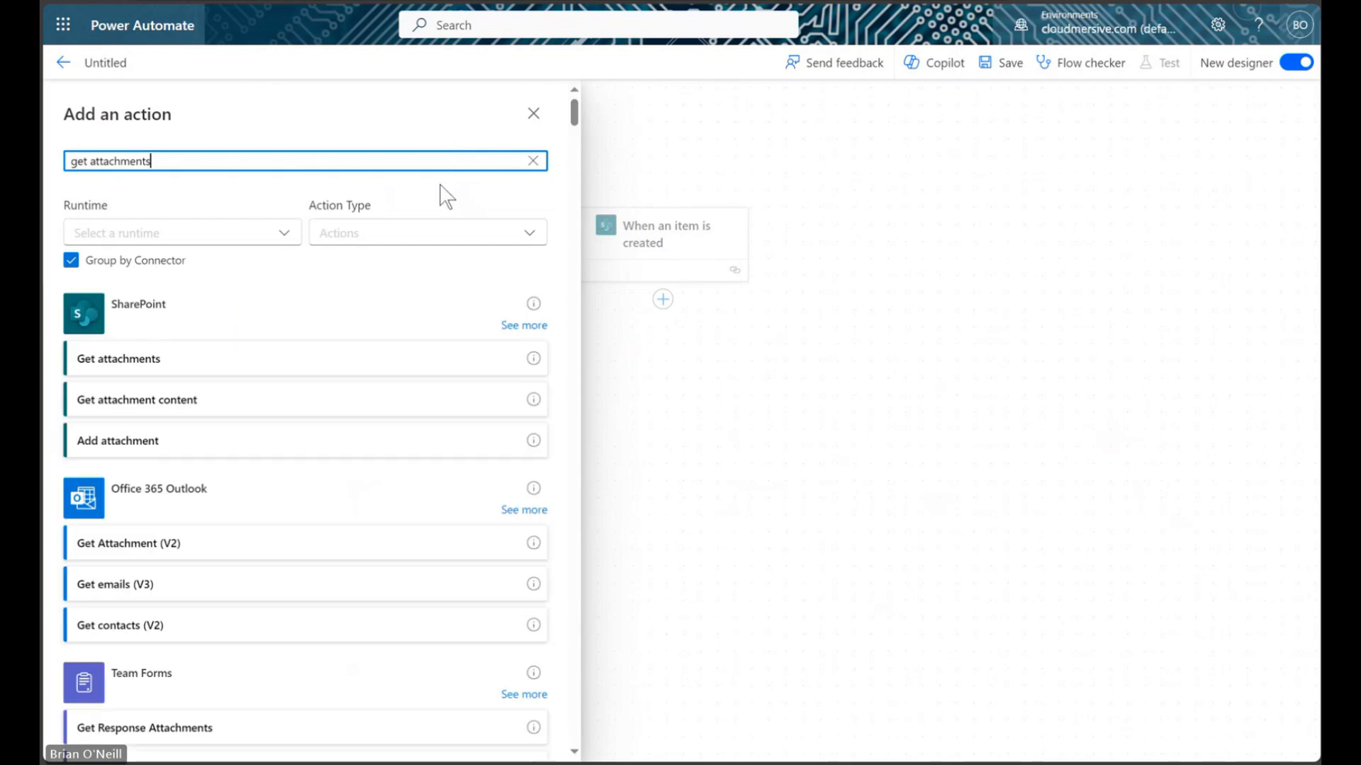
{"action": "left_click", "coordinate": [400, 358]}
Step: Set the Id of "Get attachments" to the ID dynamic value from "When an item is created"
{"action": "left_click", "coordinate": [334, 328]}
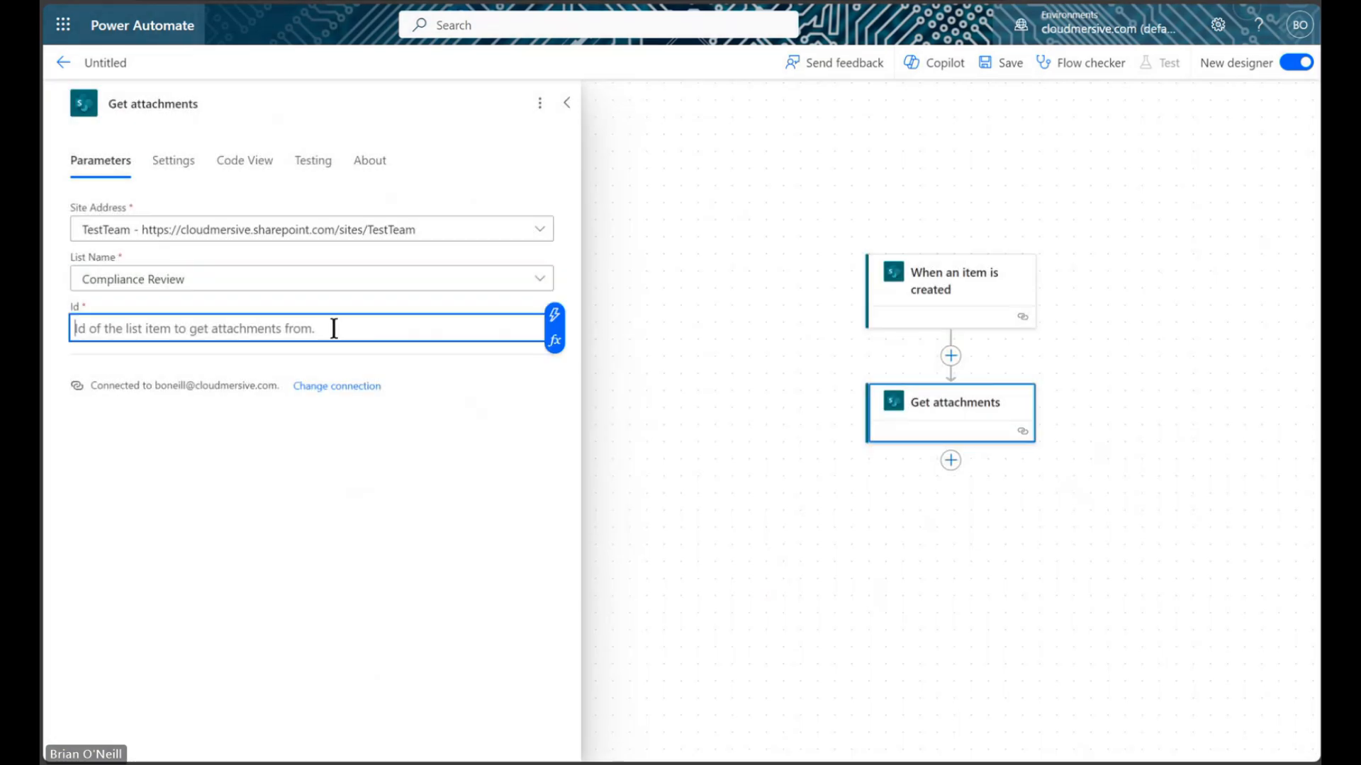
{"action": "left_click", "coordinate": [554, 314]}
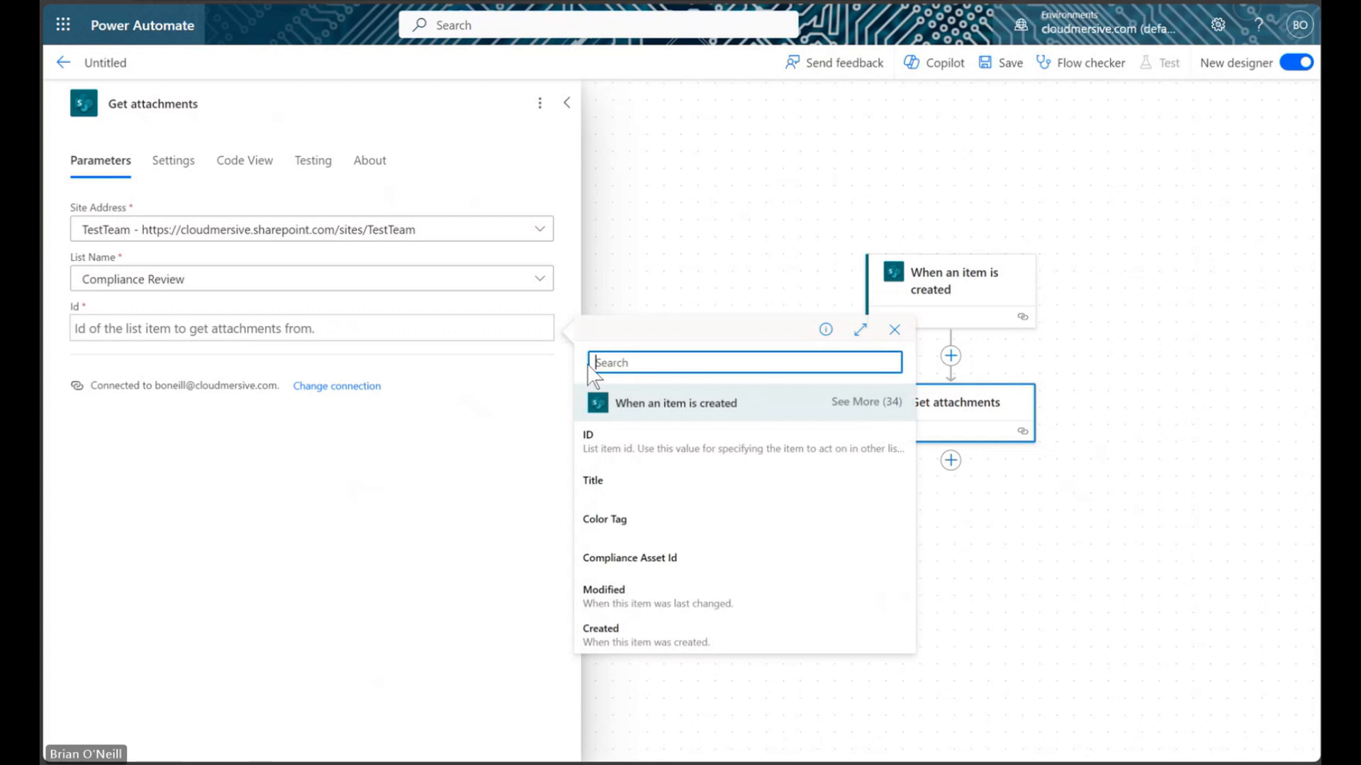
{"action": "left_click", "coordinate": [629, 435]}
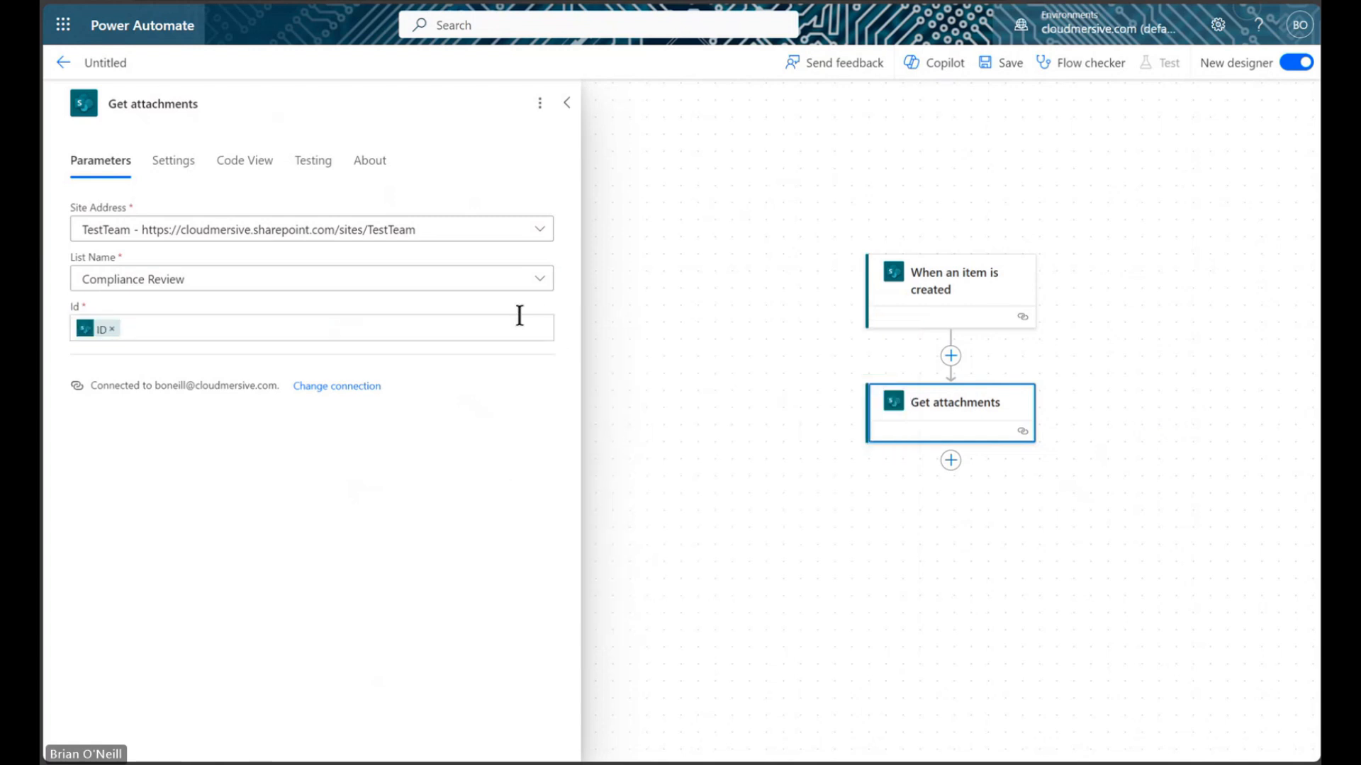
{"action": "left_click", "coordinate": [566, 103]}
Step: Add a Control "Condition" action after "Get attachments"
{"action": "left_click_drag", "start_coordinate": [670, 404], "coordinate": [362, 374]}
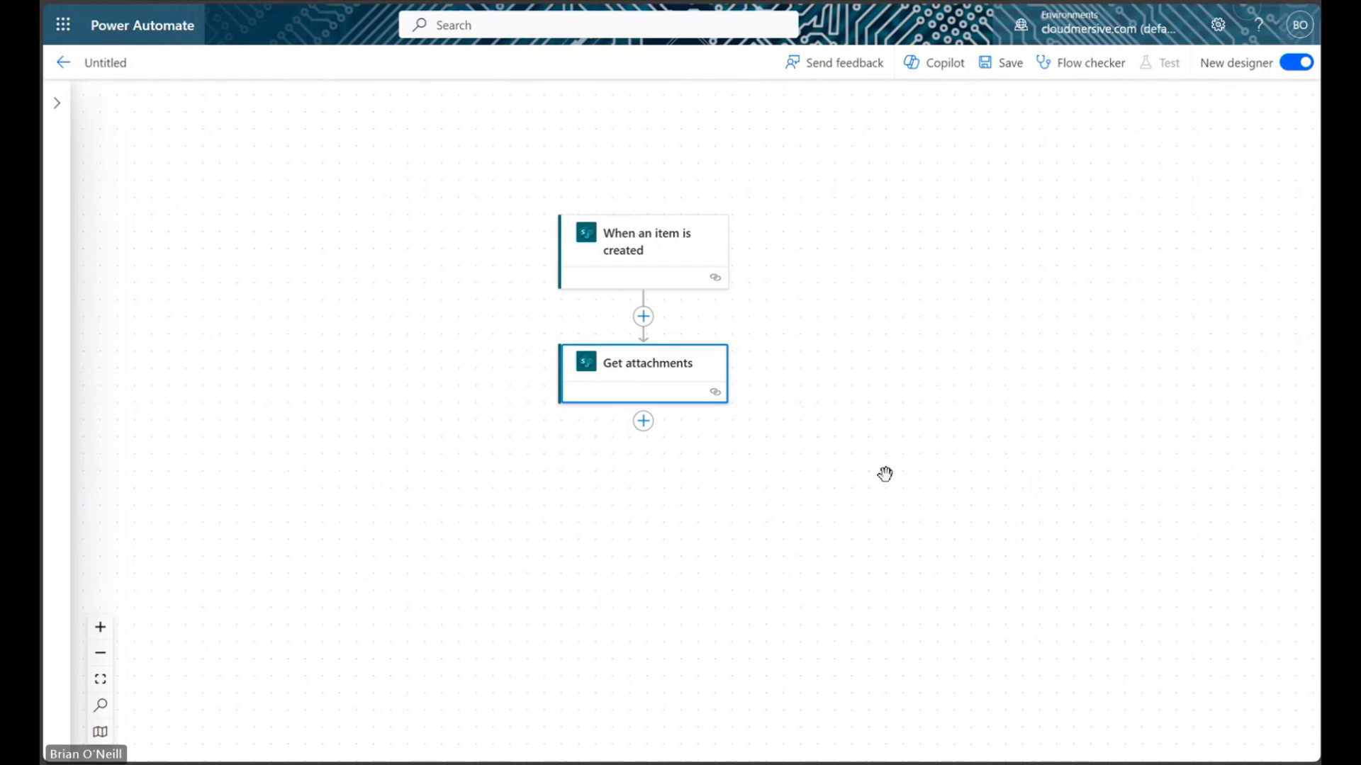
{"action": "left_click", "coordinate": [643, 421]}
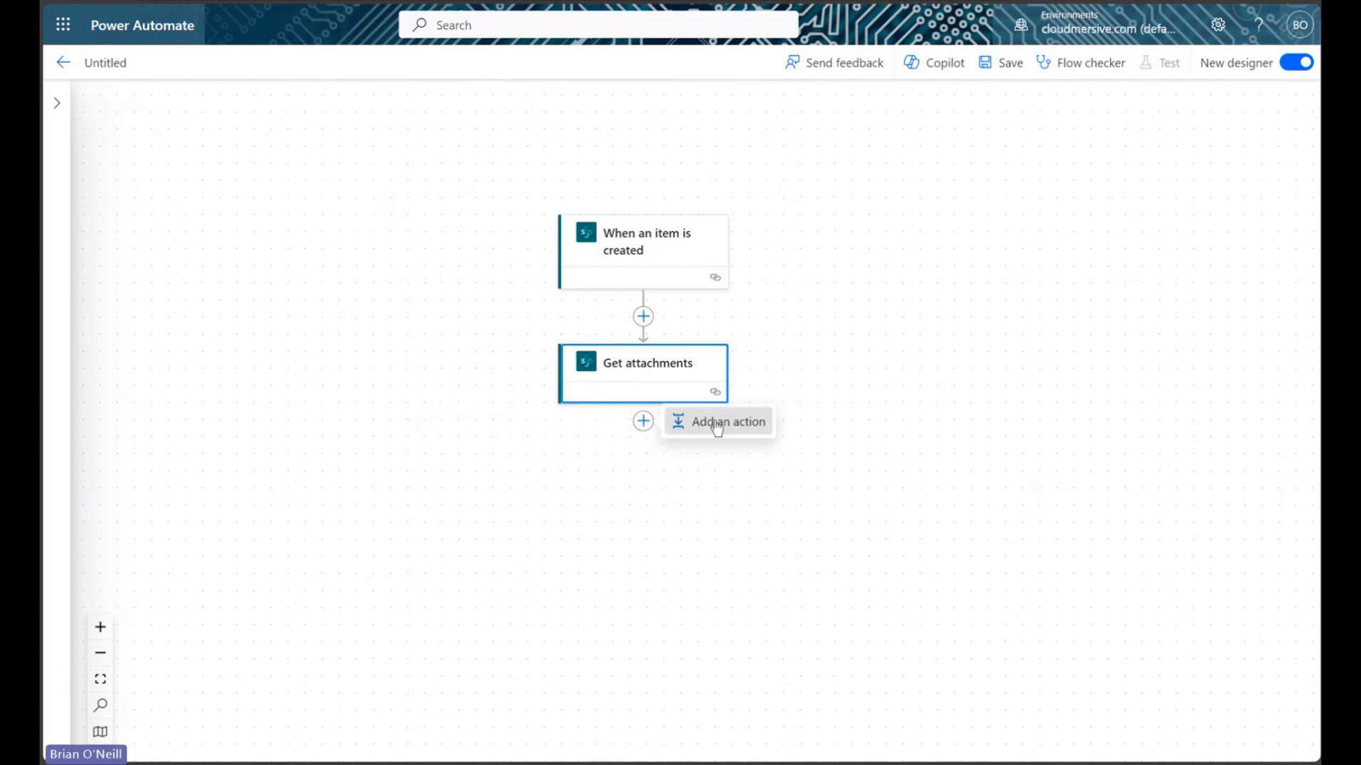
{"action": "left_click", "coordinate": [716, 423]}
{"action": "type", "text": "condition"}
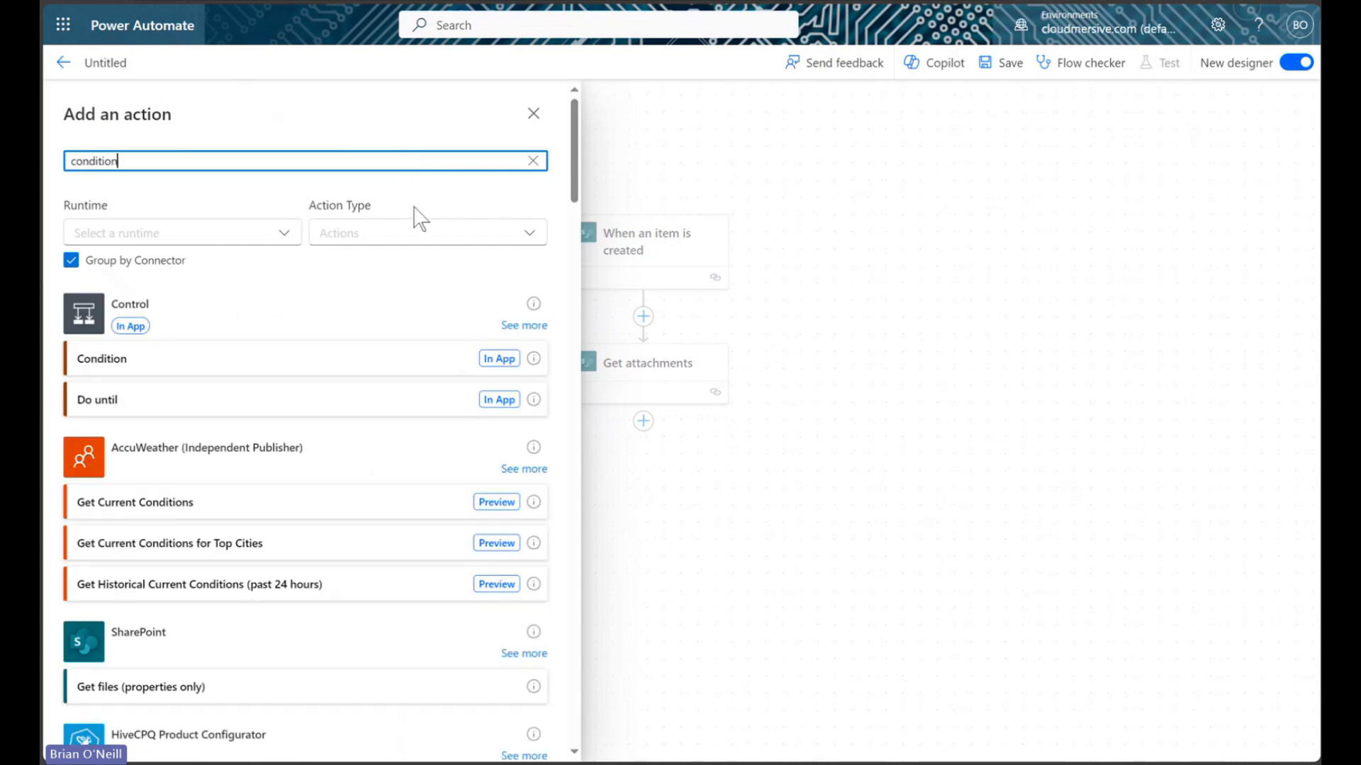
{"action": "left_click", "coordinate": [401, 360]}
Step: Define the condition so that the DisplayName from "Get attachments" contains ".pdf"
{"action": "left_click", "coordinate": [262, 294]}
{"action": "left_click", "coordinate": [155, 281]}
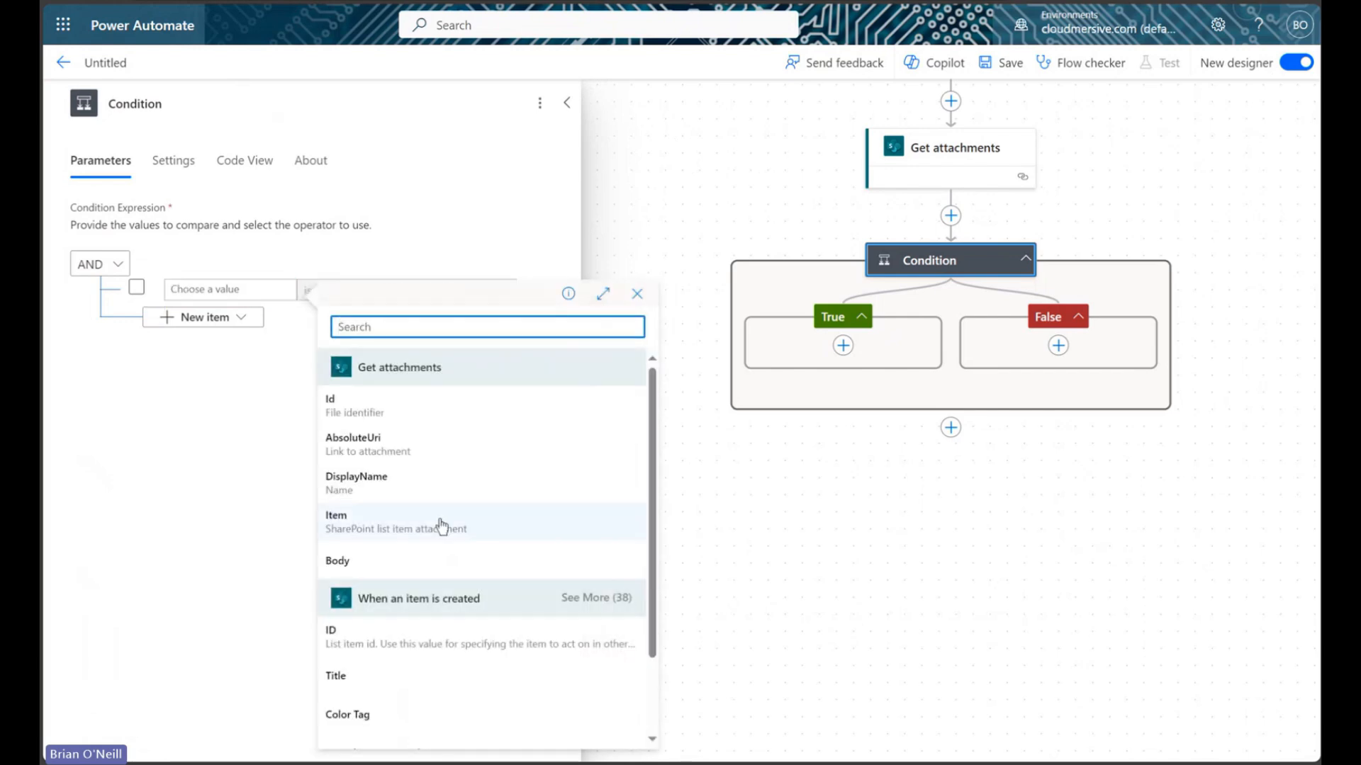
{"action": "left_click", "coordinate": [434, 488]}
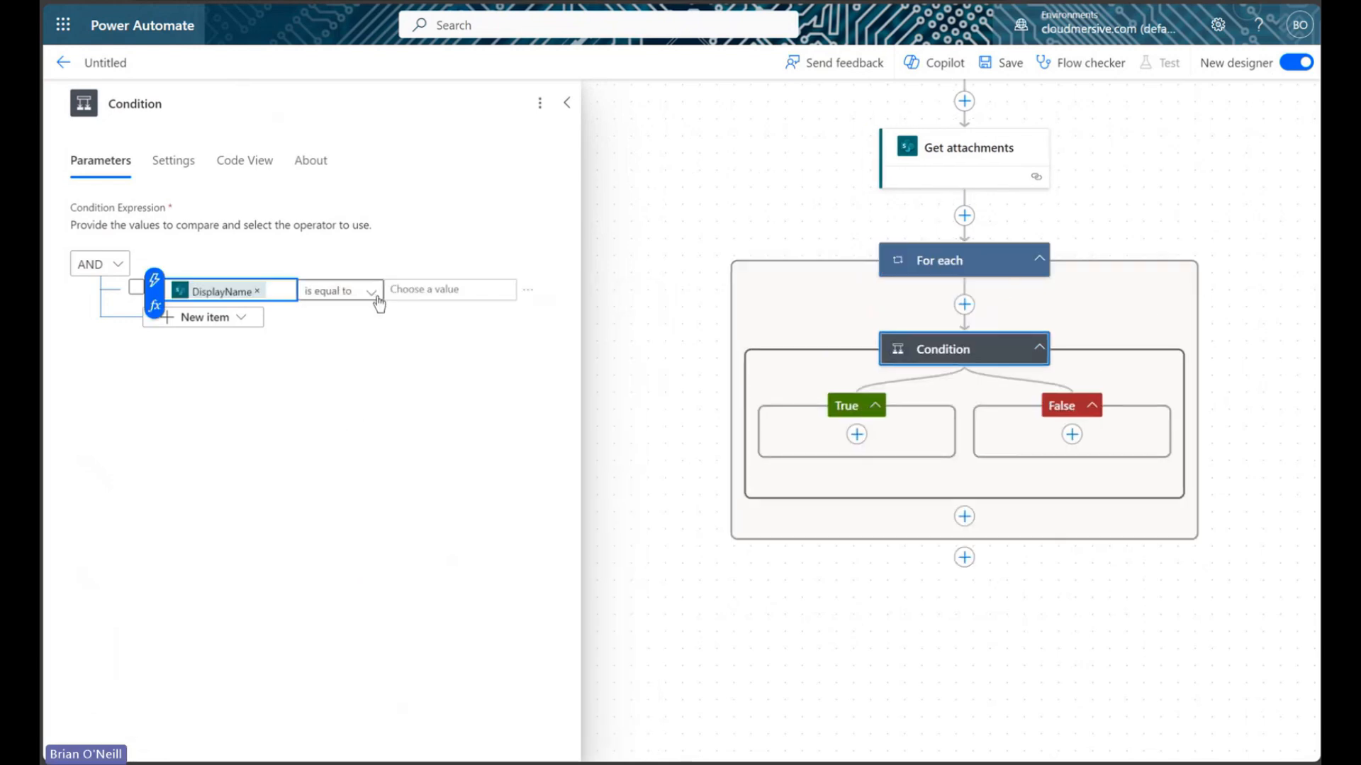
{"action": "left_click", "coordinate": [370, 291]}
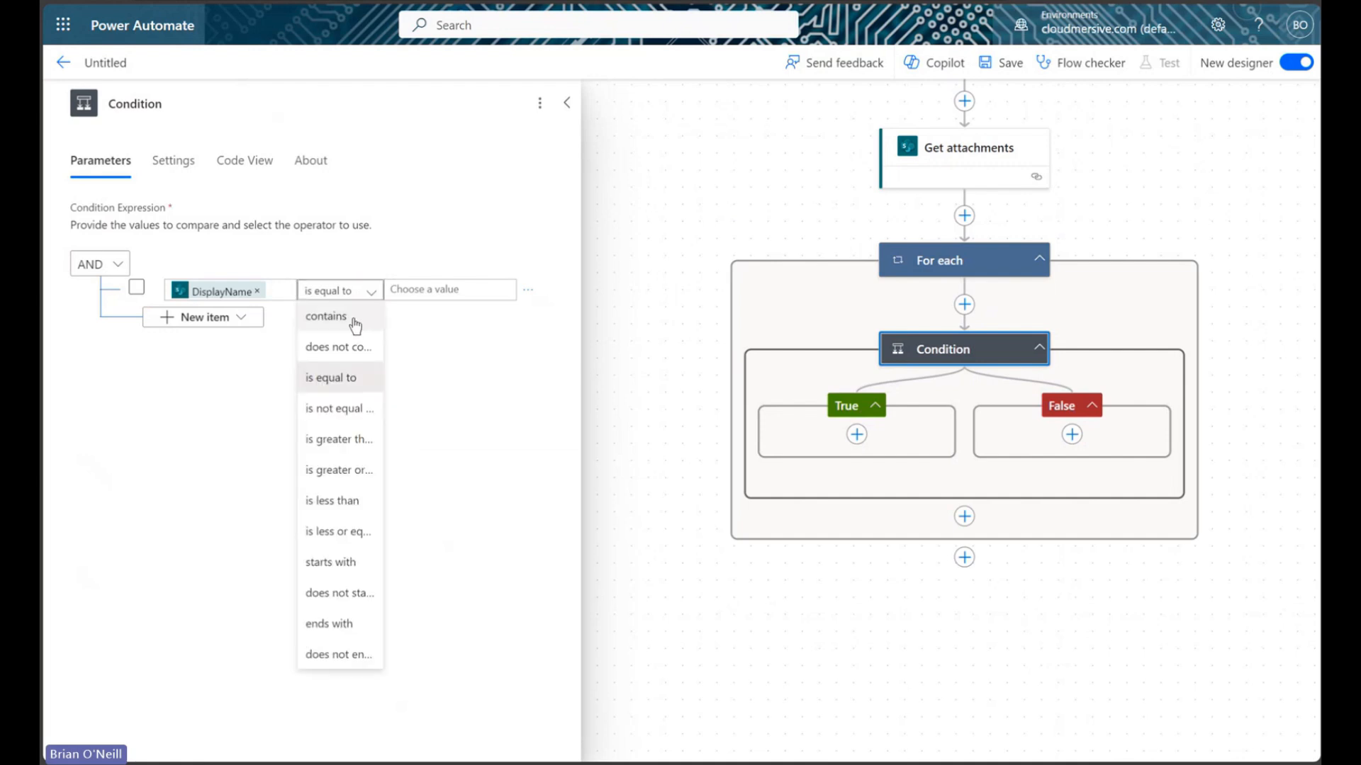
{"action": "left_click", "coordinate": [355, 317]}
{"action": "left_click", "coordinate": [429, 290]}
{"action": "type", "text": ".pdf"}
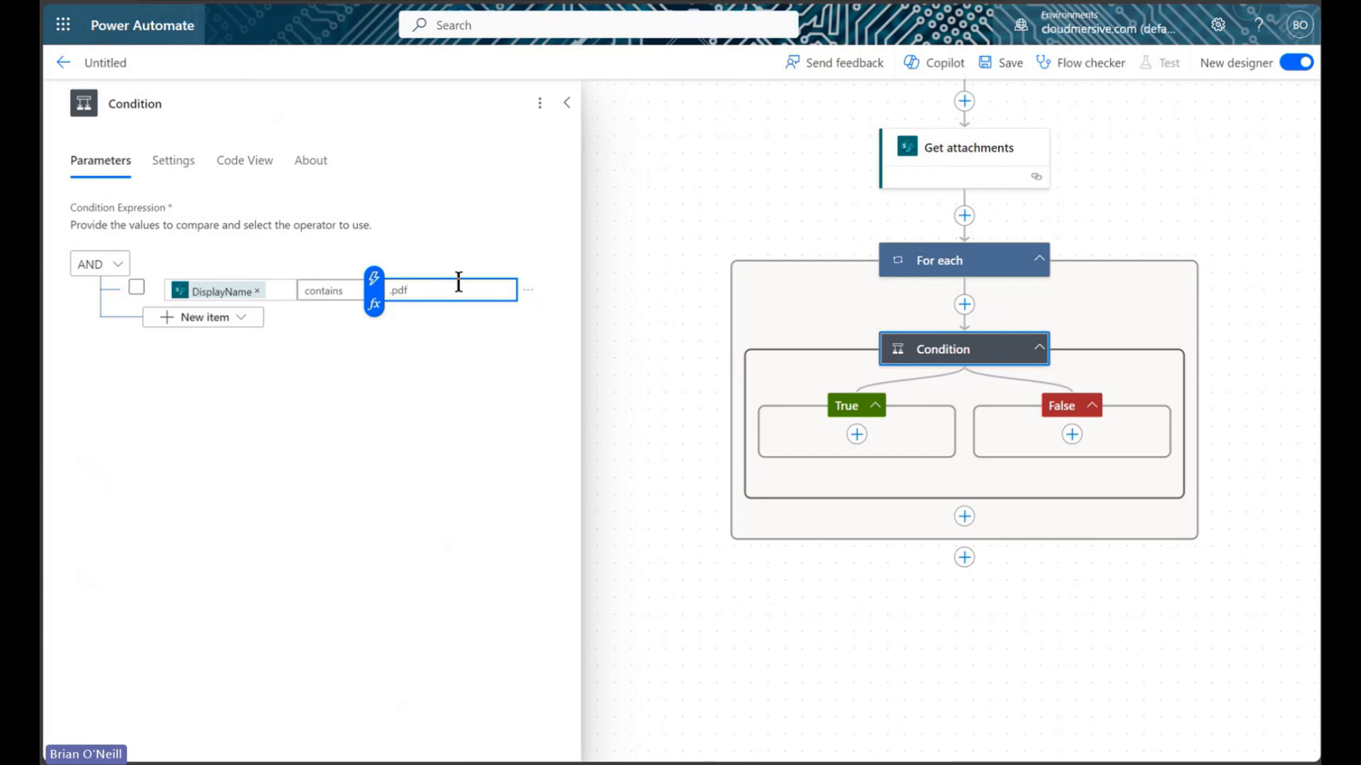
{"action": "left_click", "coordinate": [489, 386]}
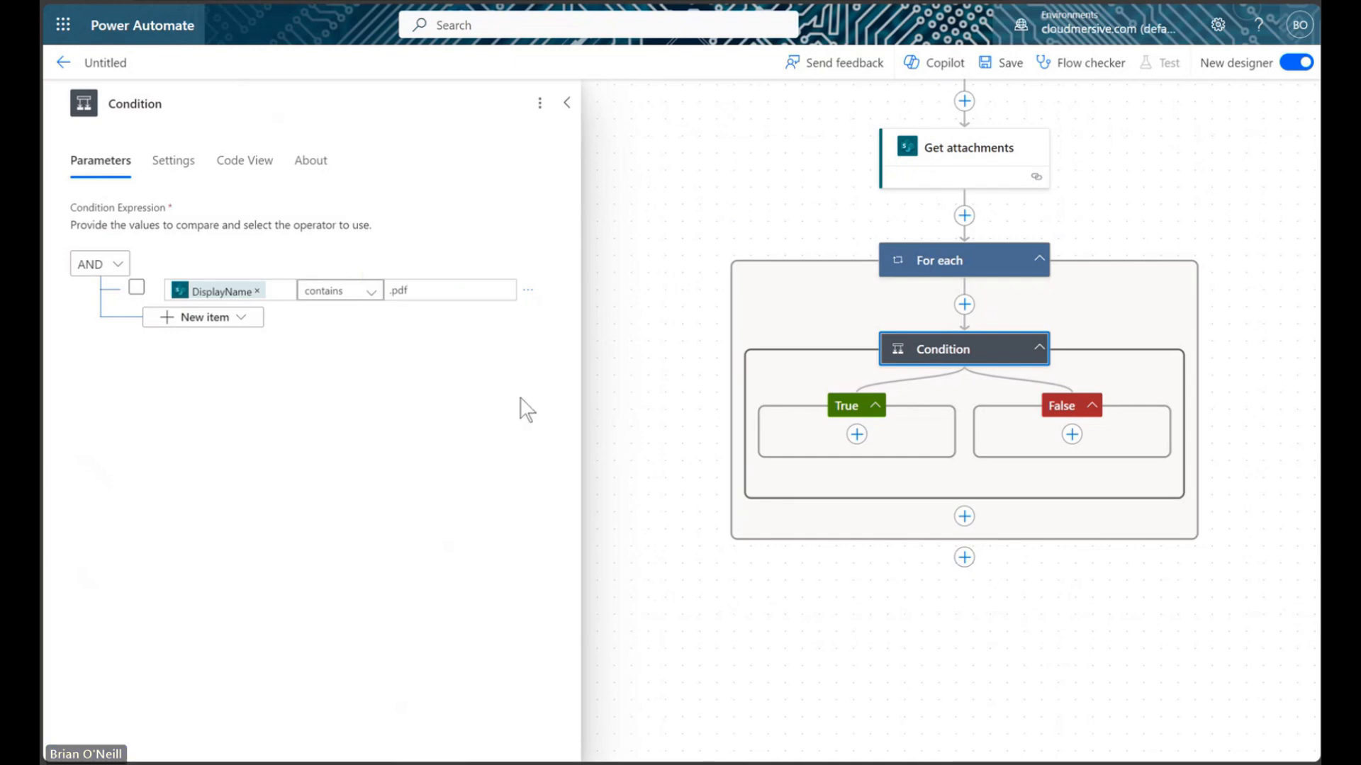
{"action": "left_click", "coordinate": [566, 102]}
Step: Add the SharePoint "Get attachment content" action to the True branch of the condition
{"action": "left_click_drag", "start_coordinate": [588, 285], "coordinate": [262, 433]}
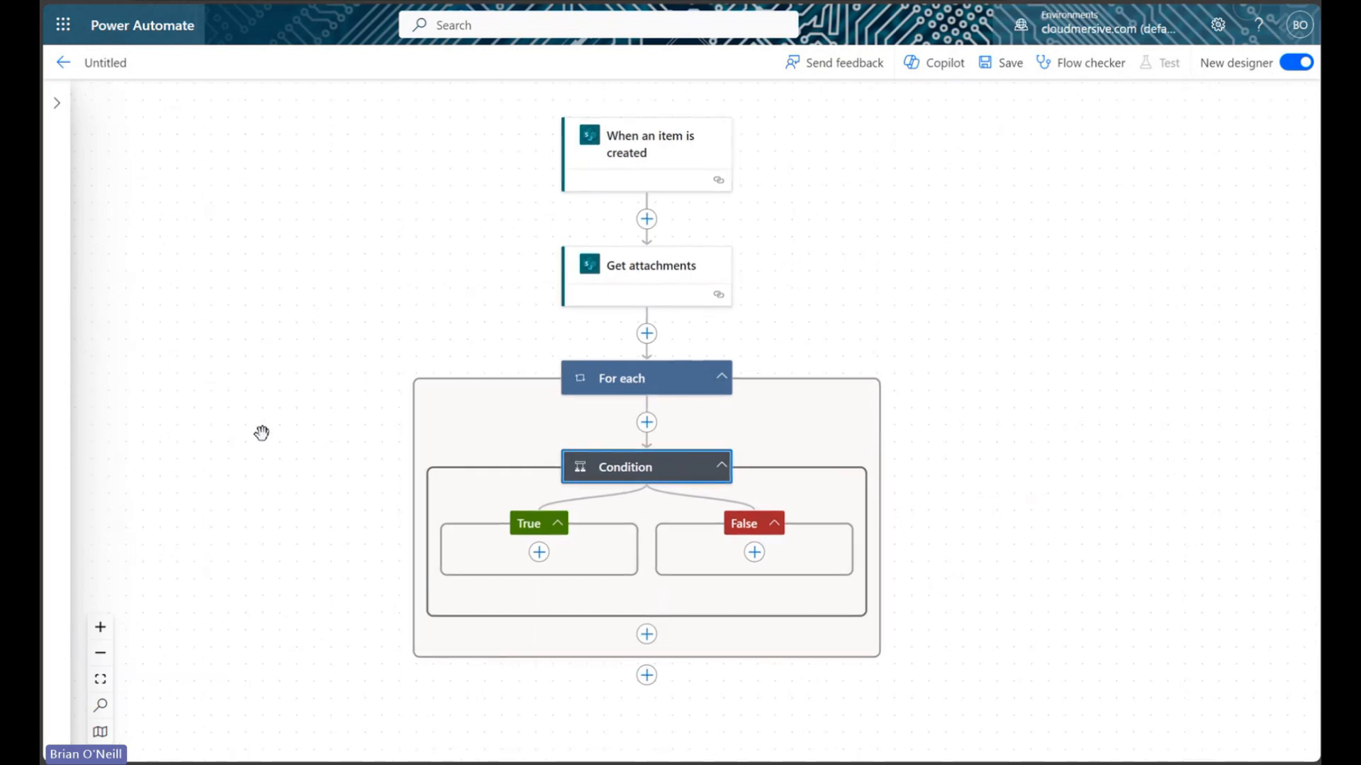
{"action": "left_click", "coordinate": [540, 554]}
{"action": "left_click", "coordinate": [572, 554]}
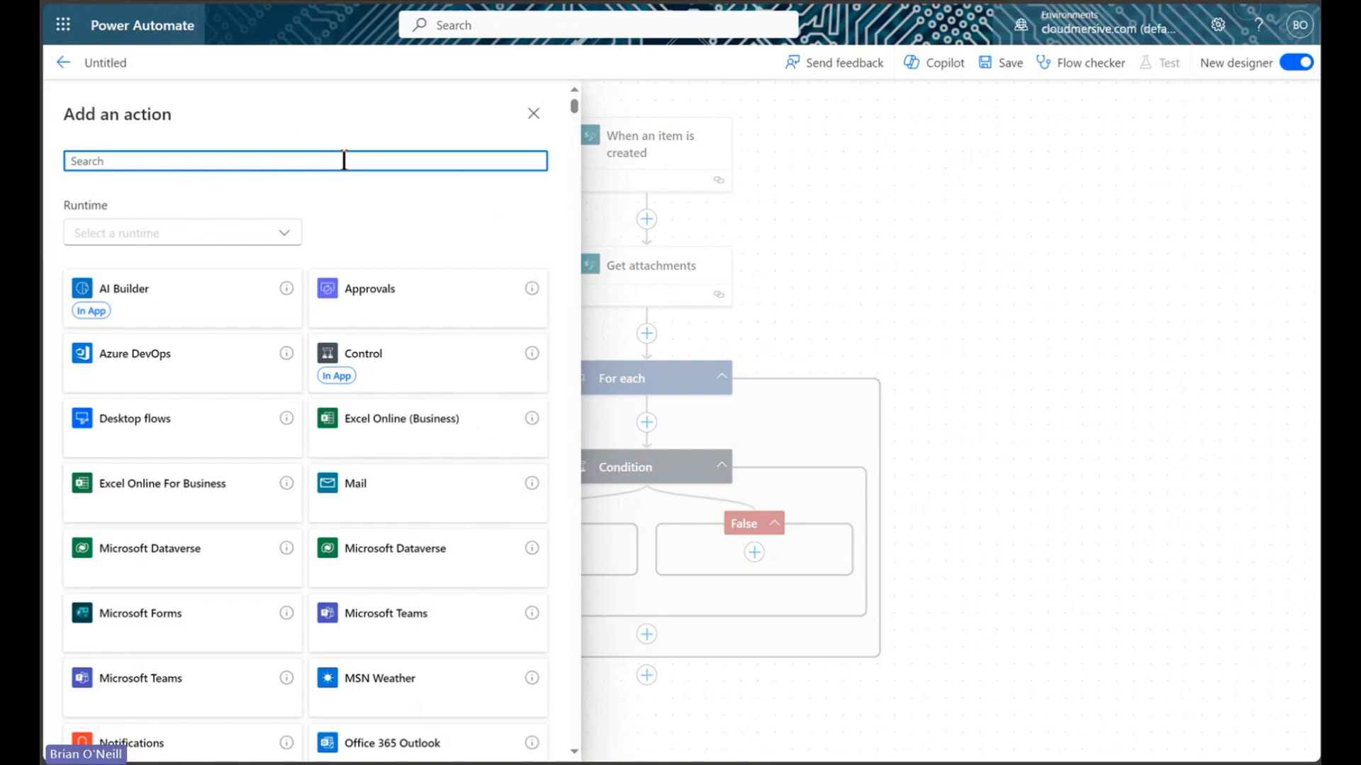
{"action": "type", "text": "get attachment content"}
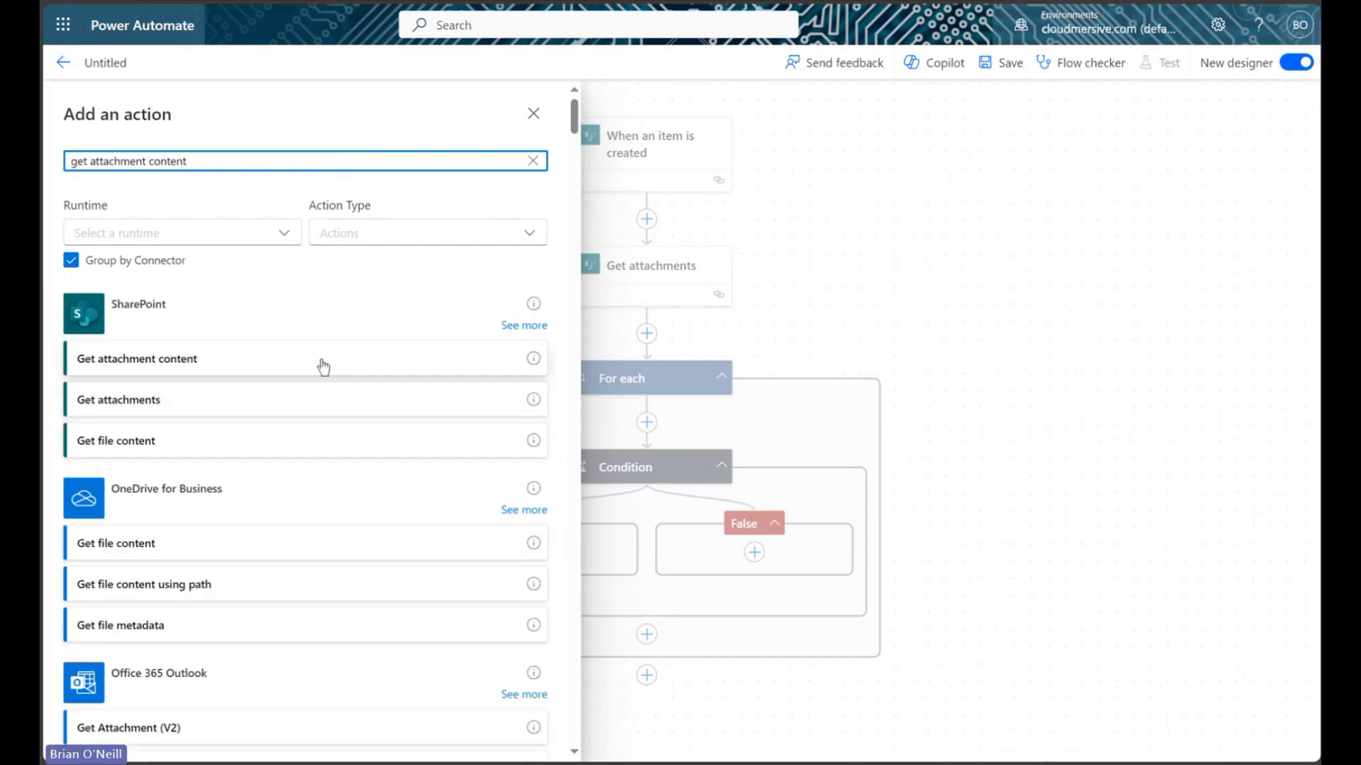
{"action": "left_click", "coordinate": [321, 359]}
Step: In "Get attachment content", set Id to the trigger's ID and File Identifier to the Id from "Get attachments"
{"action": "left_click", "coordinate": [252, 328]}
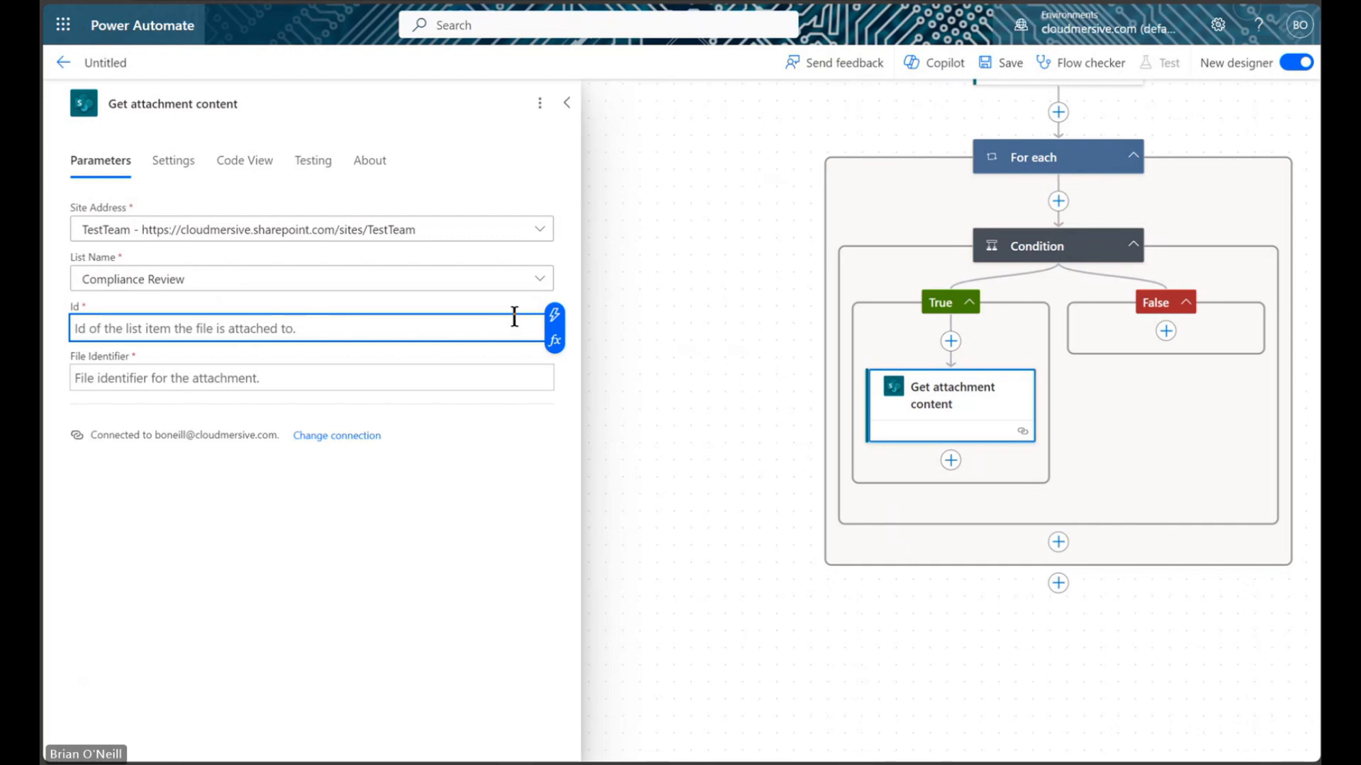
{"action": "left_click", "coordinate": [555, 323]}
{"action": "left_click", "coordinate": [673, 442]}
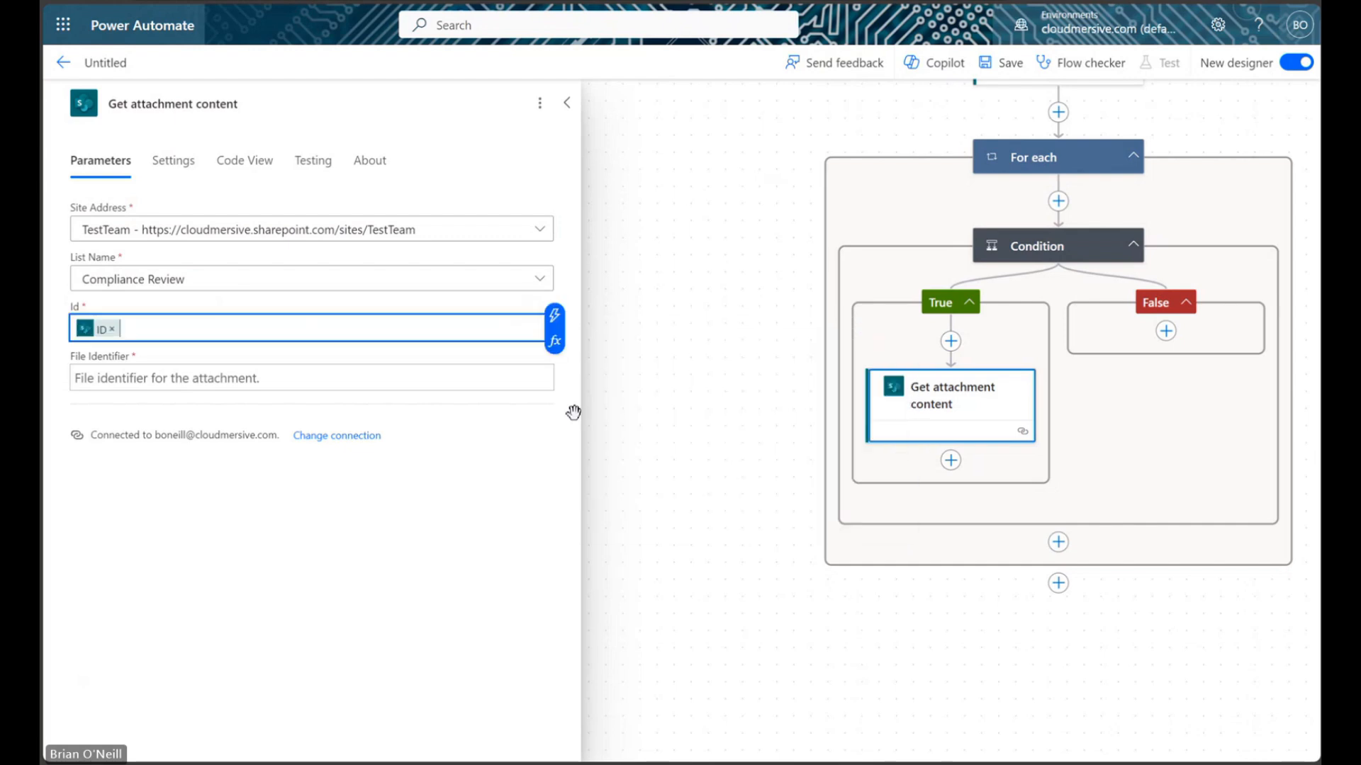
{"action": "left_click", "coordinate": [270, 375]}
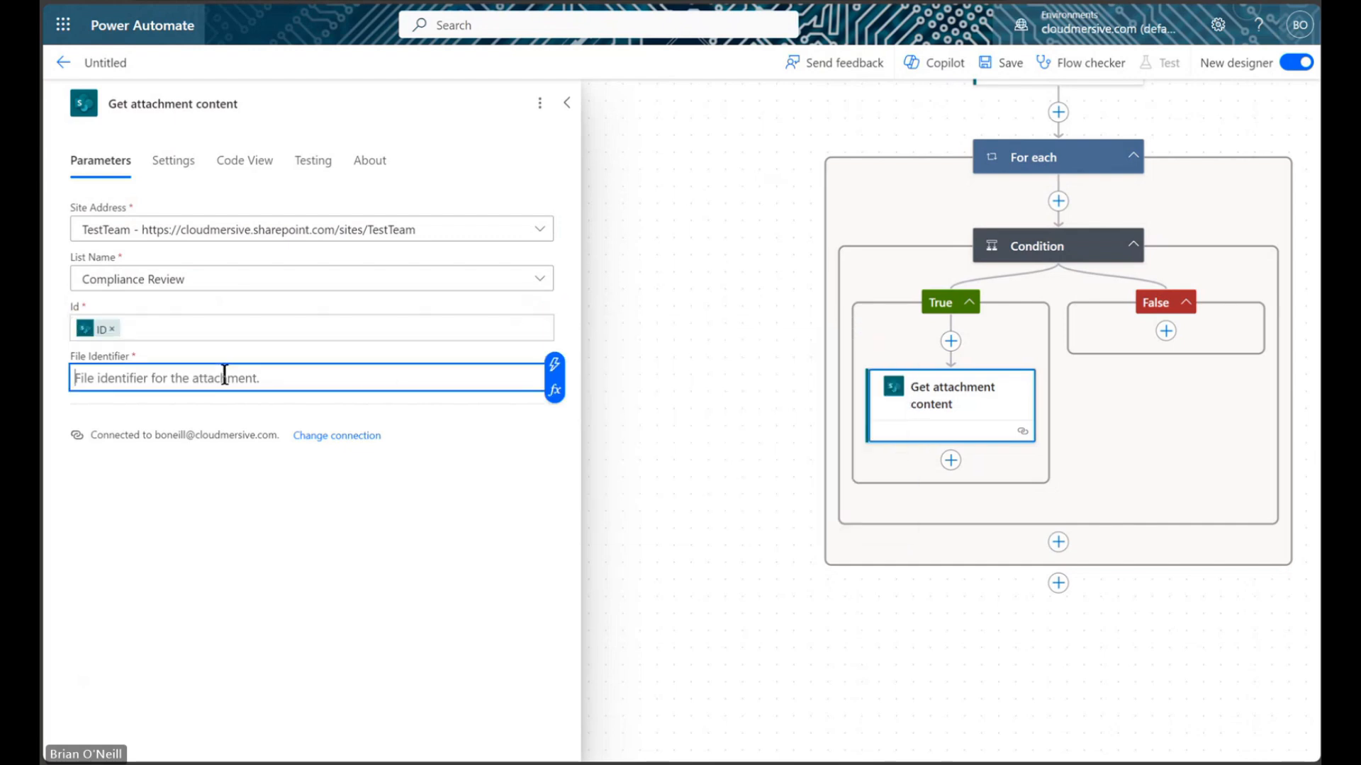
{"action": "left_click", "coordinate": [555, 365]}
{"action": "left_click", "coordinate": [638, 409]}
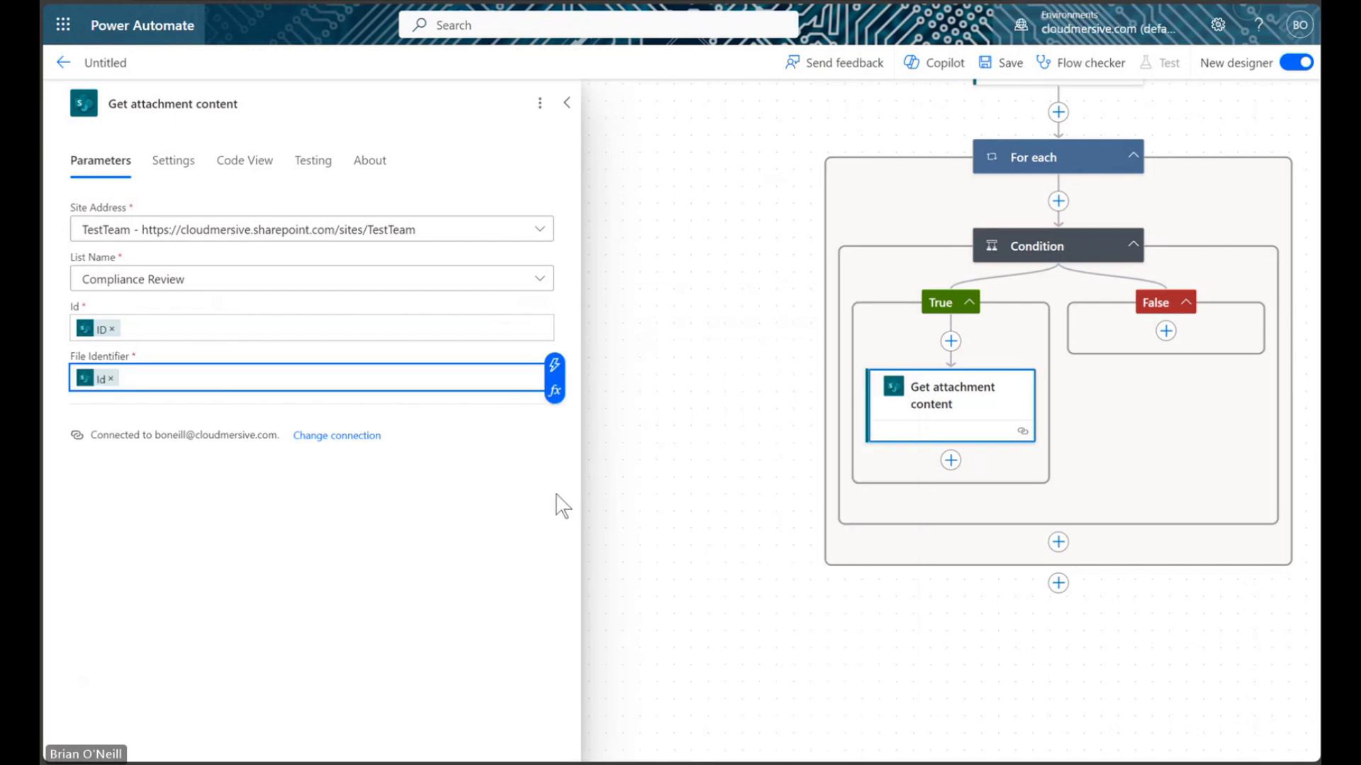
{"action": "left_click", "coordinate": [536, 525]}
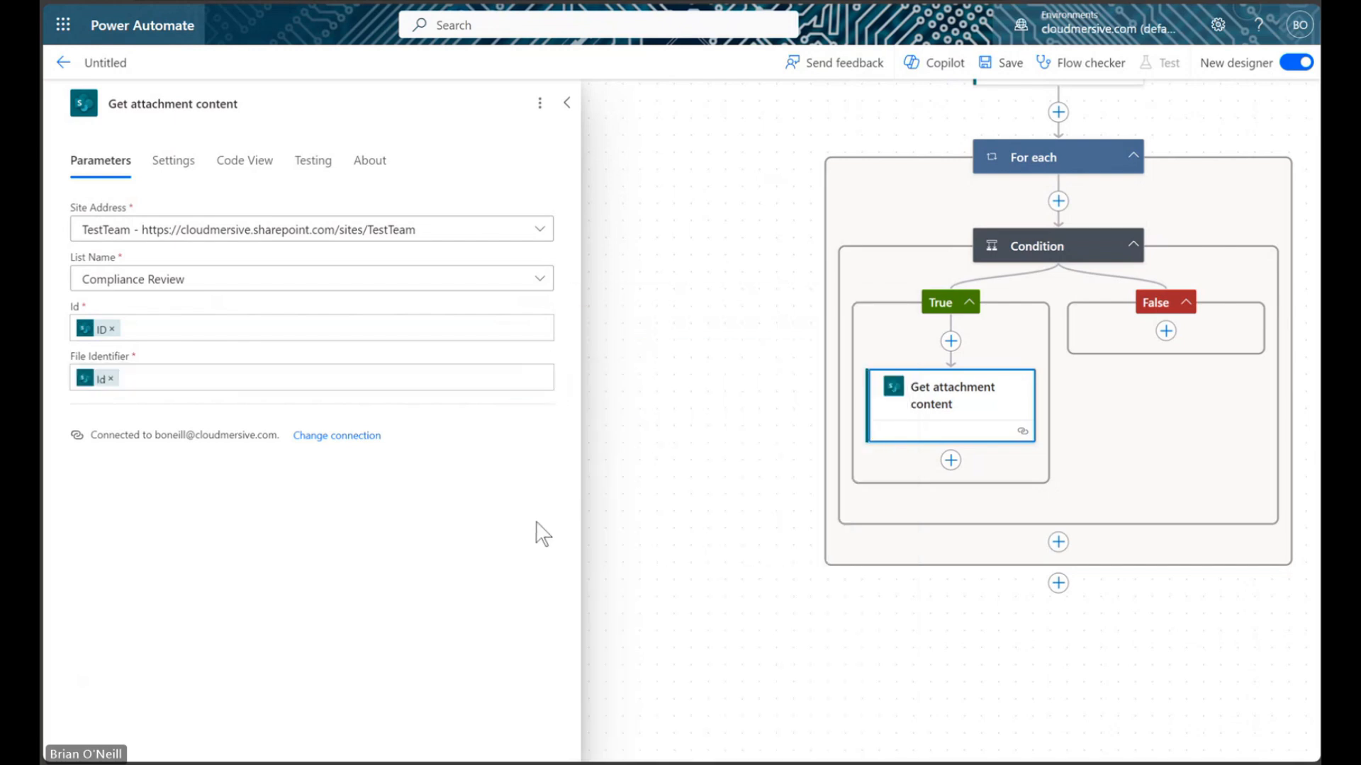
{"action": "left_click", "coordinate": [571, 105]}
Step: Add the Cloudmersive PDF "Rasterize a PDF to an image-based PDF" action after "Get attachment content" in the True branch
{"action": "left_click_drag", "start_coordinate": [640, 364], "coordinate": [294, 437]}
{"action": "left_click", "coordinate": [586, 543]}
{"action": "left_click", "coordinate": [641, 542]}
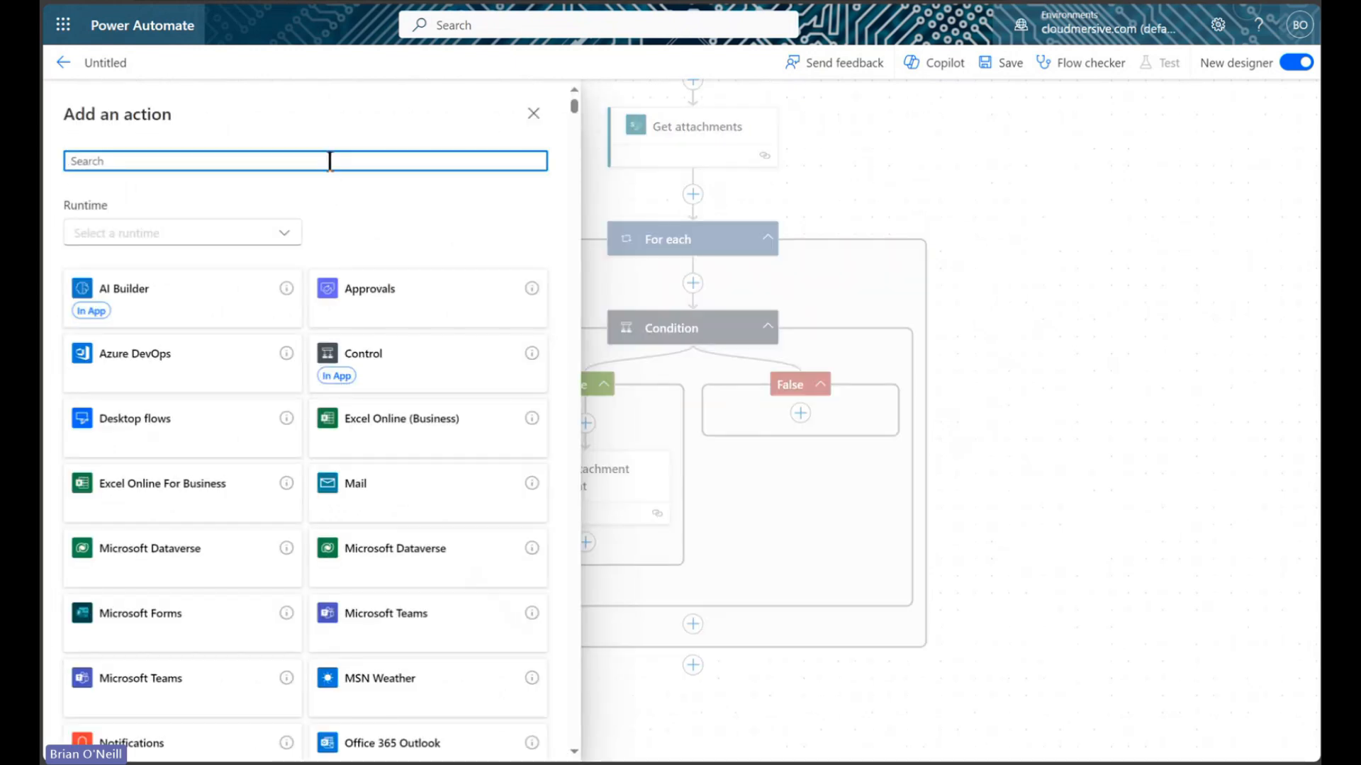
{"action": "type", "text": "cloudmersive"}
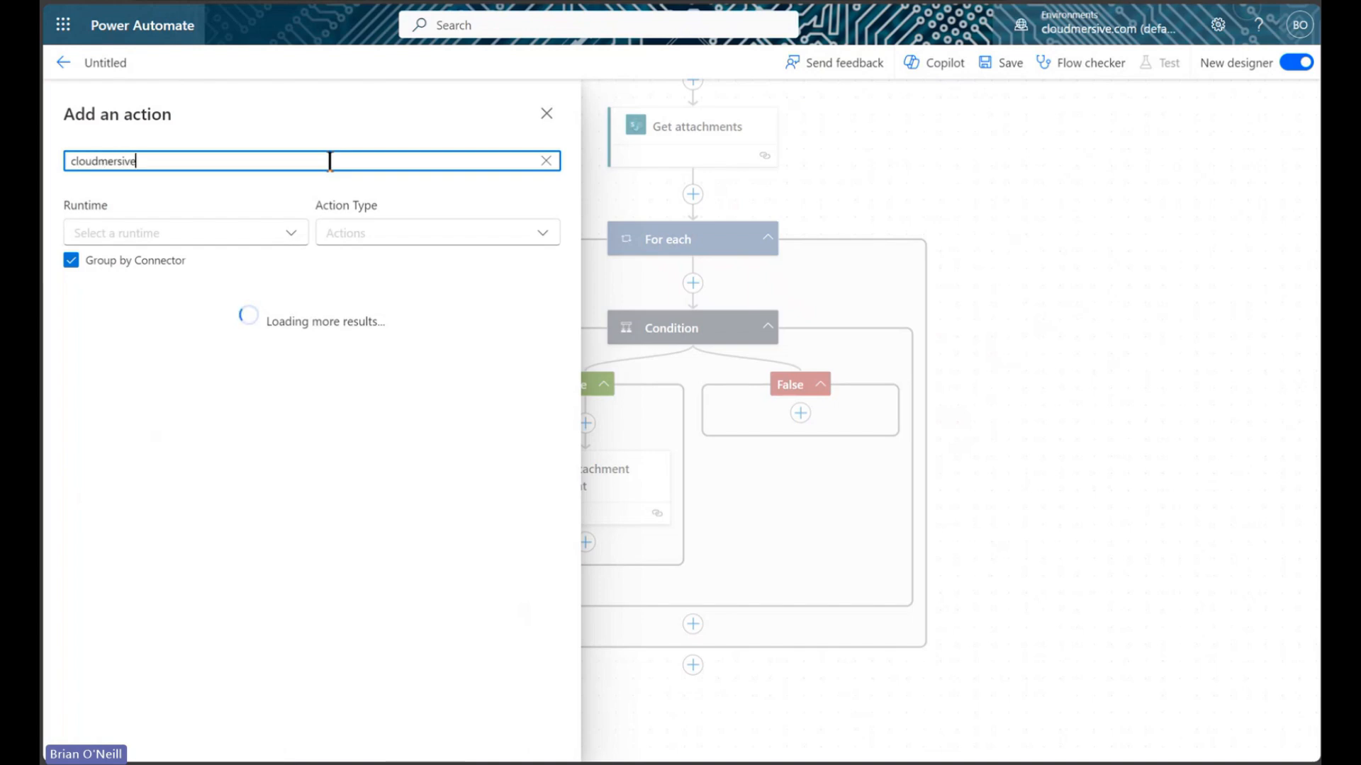
{"action": "scroll", "coordinate": [425, 423], "scroll_direction": "down", "scroll_amount": 2}
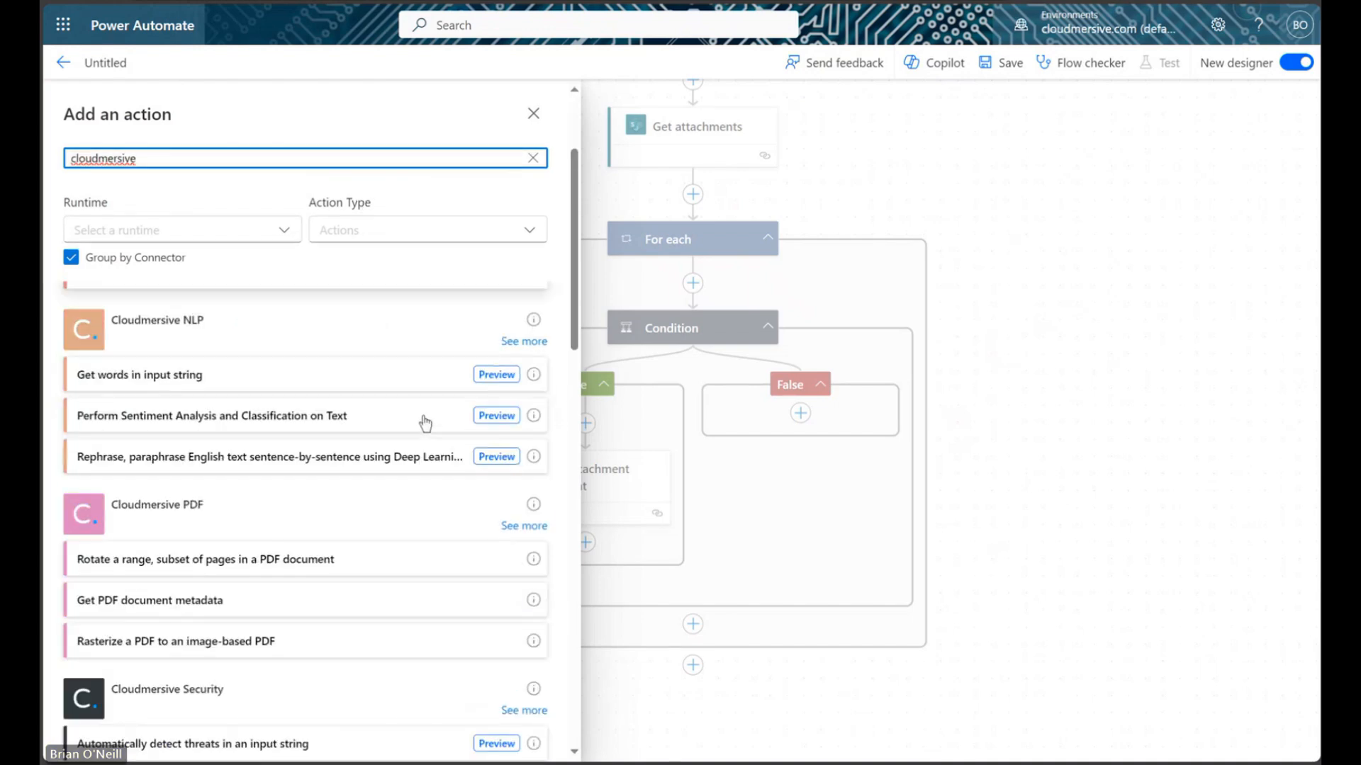
{"action": "scroll", "coordinate": [425, 423], "scroll_direction": "down", "scroll_amount": 1}
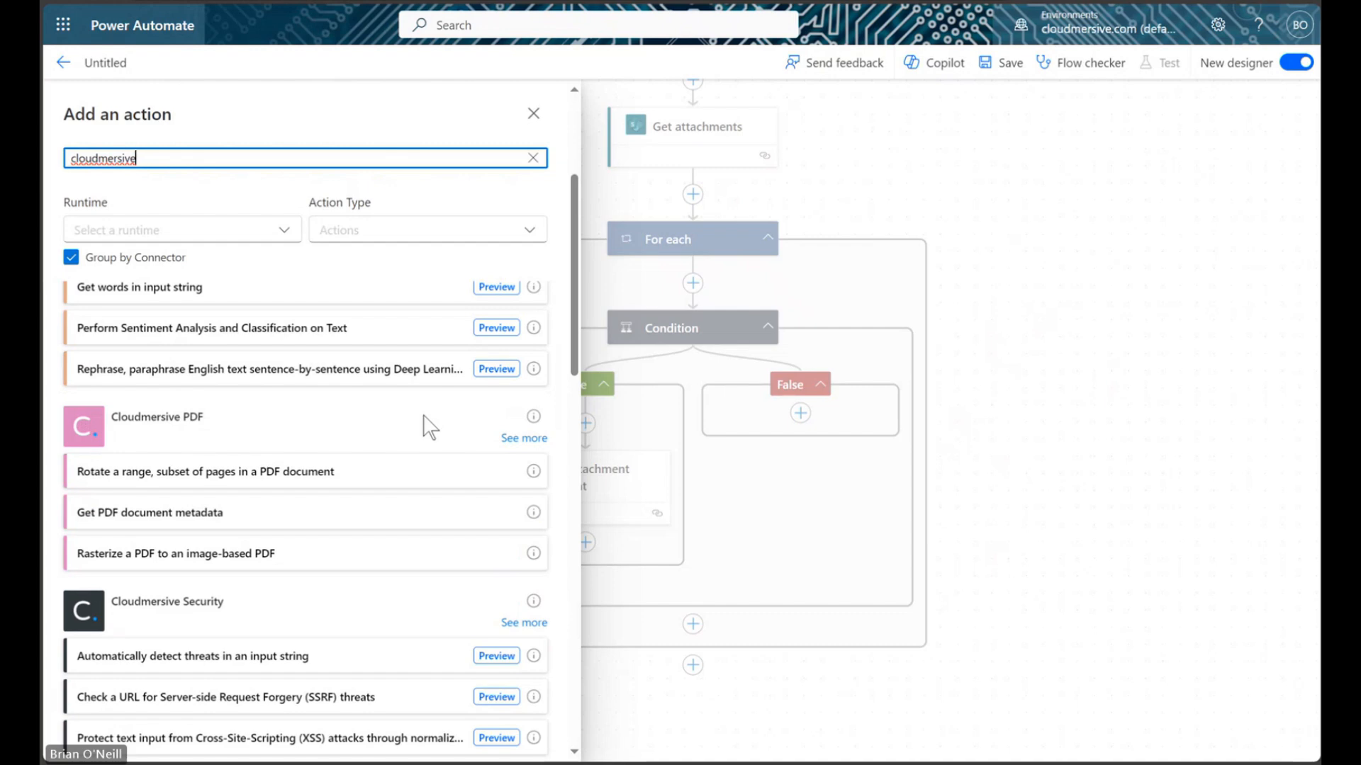
{"action": "left_click", "coordinate": [513, 438]}
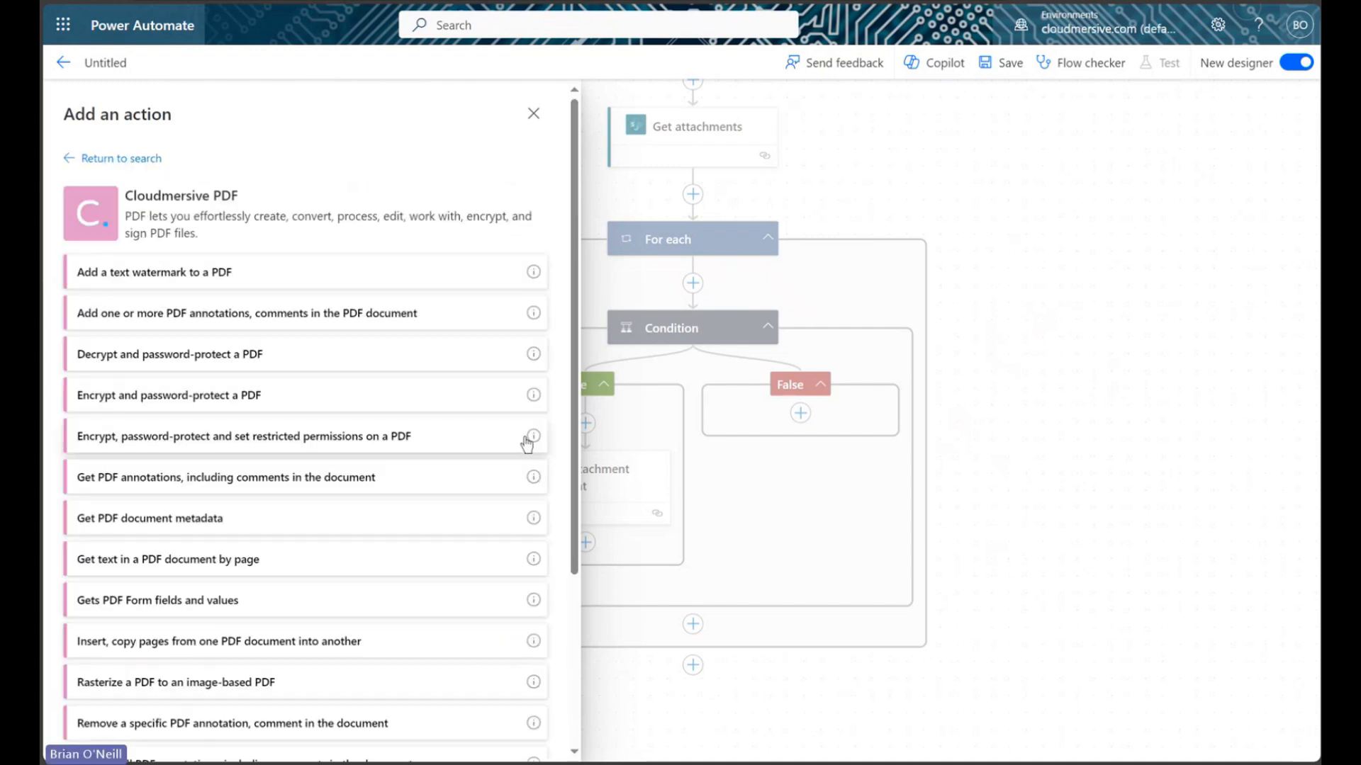
{"action": "scroll", "coordinate": [305, 510], "scroll_direction": "down", "scroll_amount": 3}
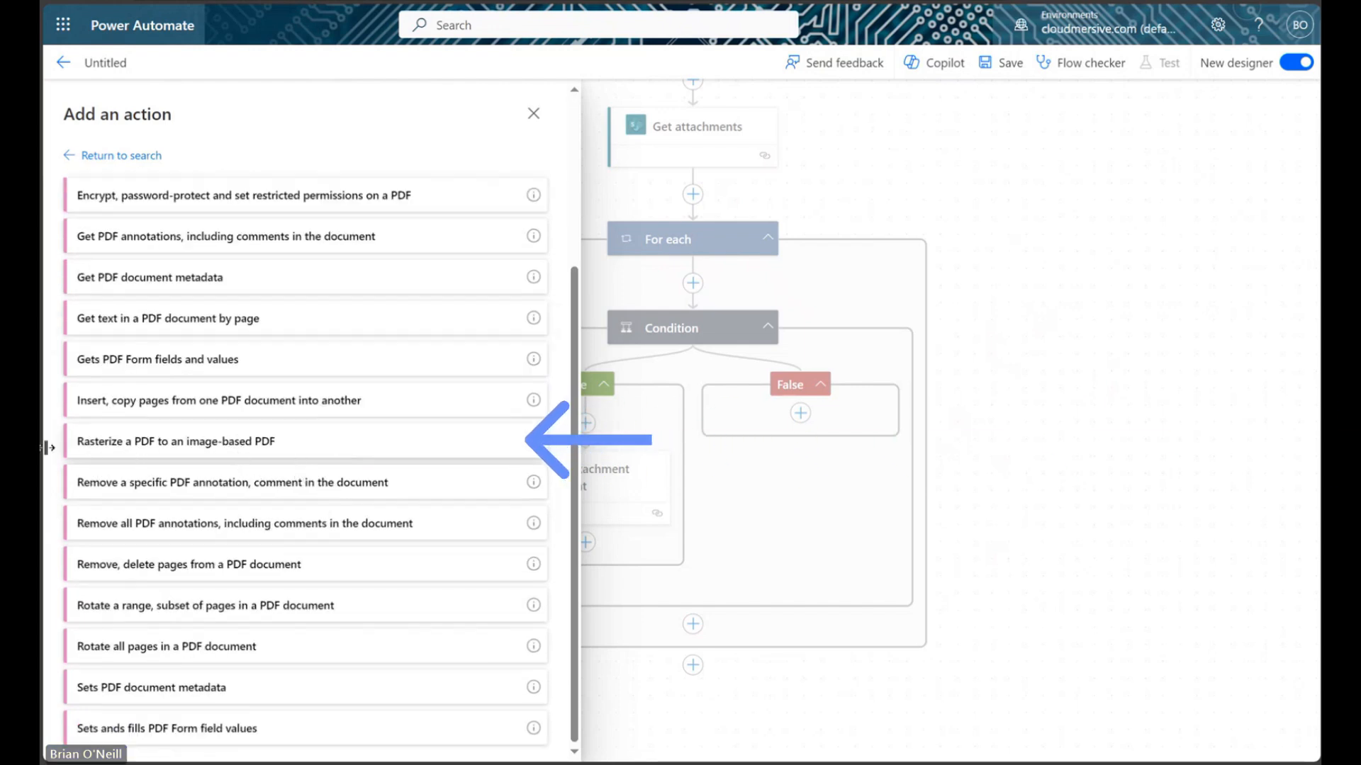
{"action": "left_click", "coordinate": [353, 446]}
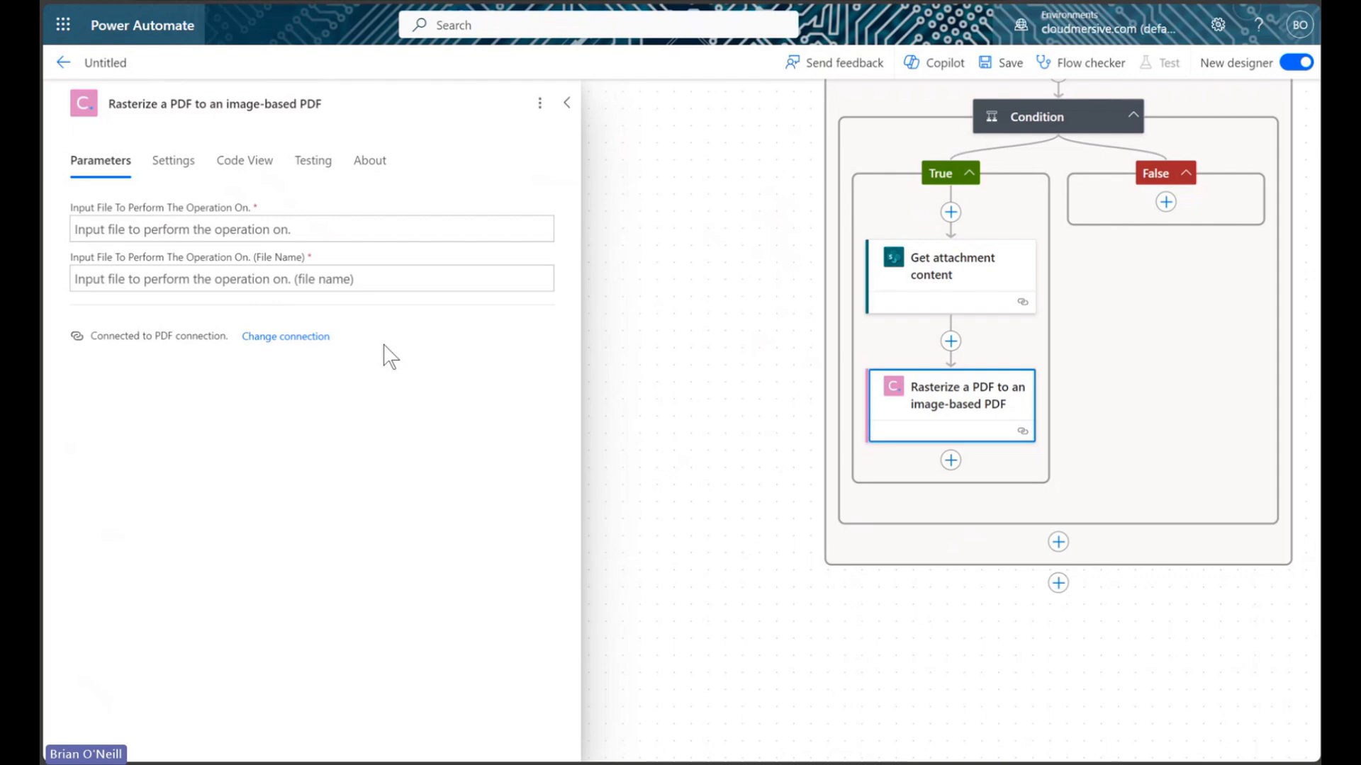
Step: In the Rasterize action, set the input file to Attachment Content and its file name to DisplayName from "Get attachments"
{"action": "left_click", "coordinate": [341, 229]}
{"action": "left_click", "coordinate": [554, 222]}
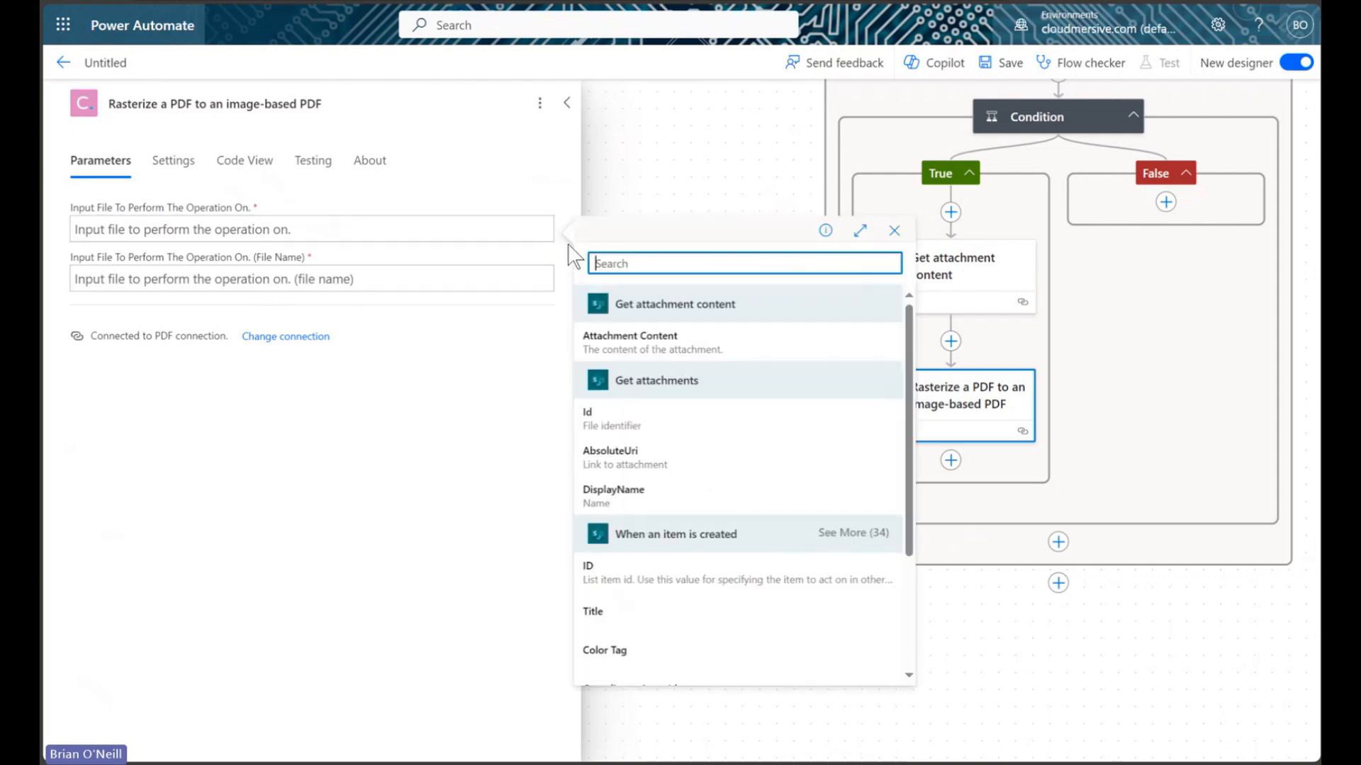
{"action": "left_click", "coordinate": [633, 349]}
{"action": "left_click", "coordinate": [390, 276]}
{"action": "left_click", "coordinate": [554, 265]}
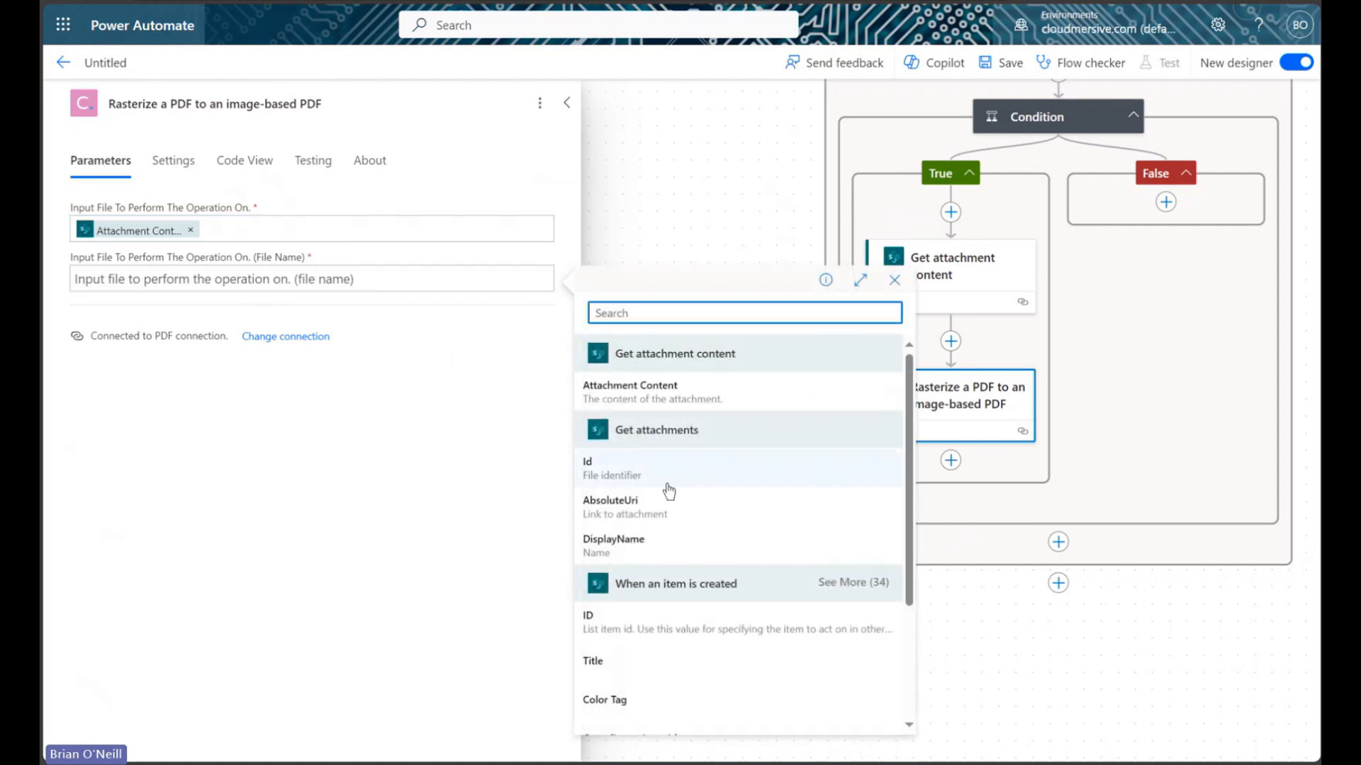
{"action": "left_click", "coordinate": [688, 564]}
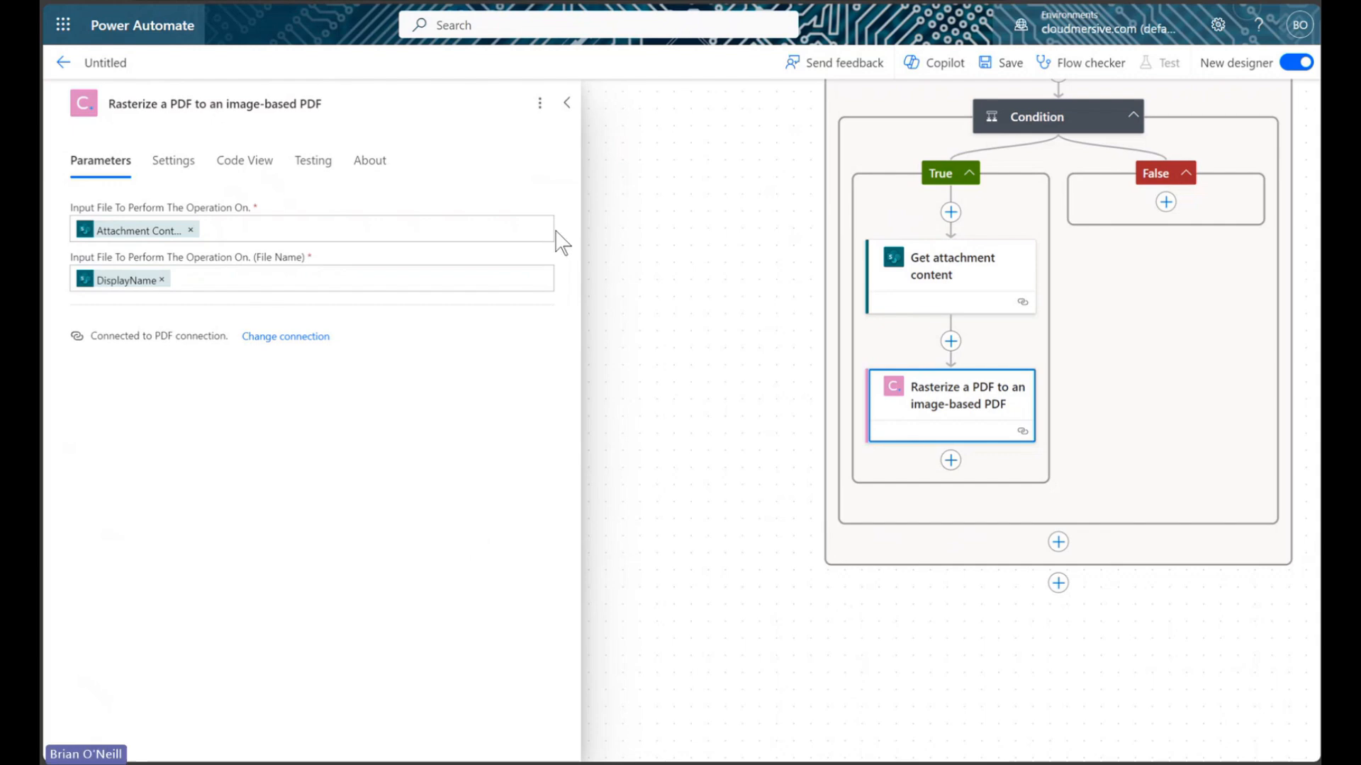
{"action": "left_click", "coordinate": [567, 108]}
Step: Add the SharePoint "Add attachment" action after the Rasterize action in the True branch
{"action": "left_click_drag", "start_coordinate": [678, 267], "coordinate": [418, 384]}
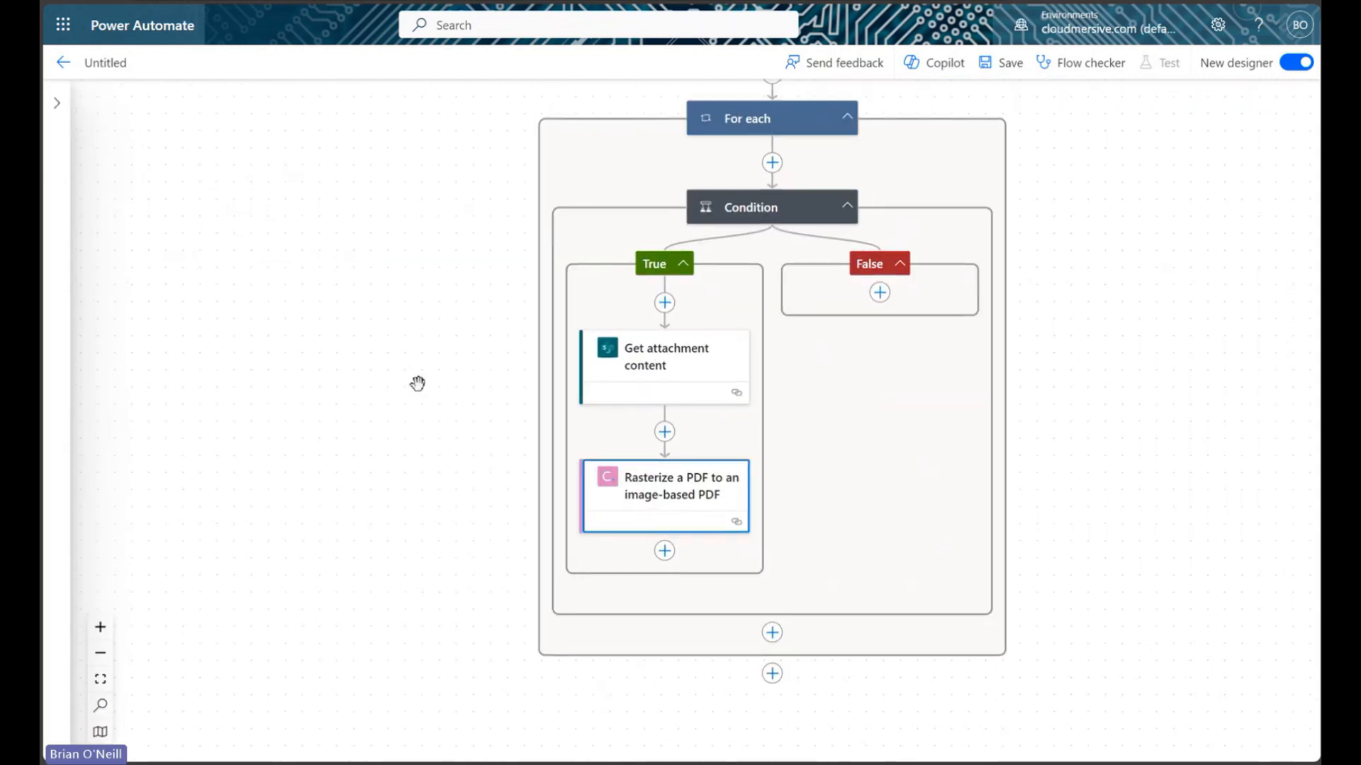
{"action": "left_click", "coordinate": [665, 552]}
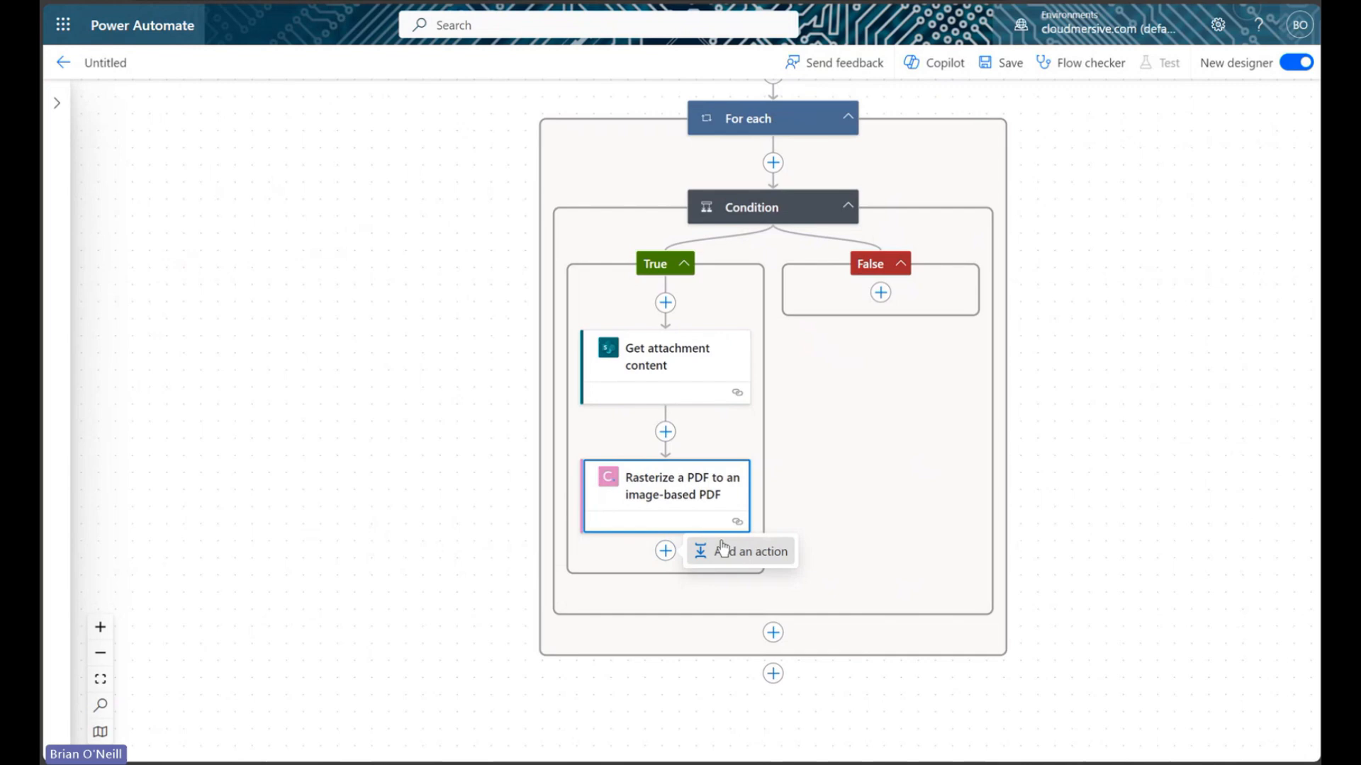
{"action": "left_click", "coordinate": [716, 550]}
{"action": "type", "text": "add attachment"}
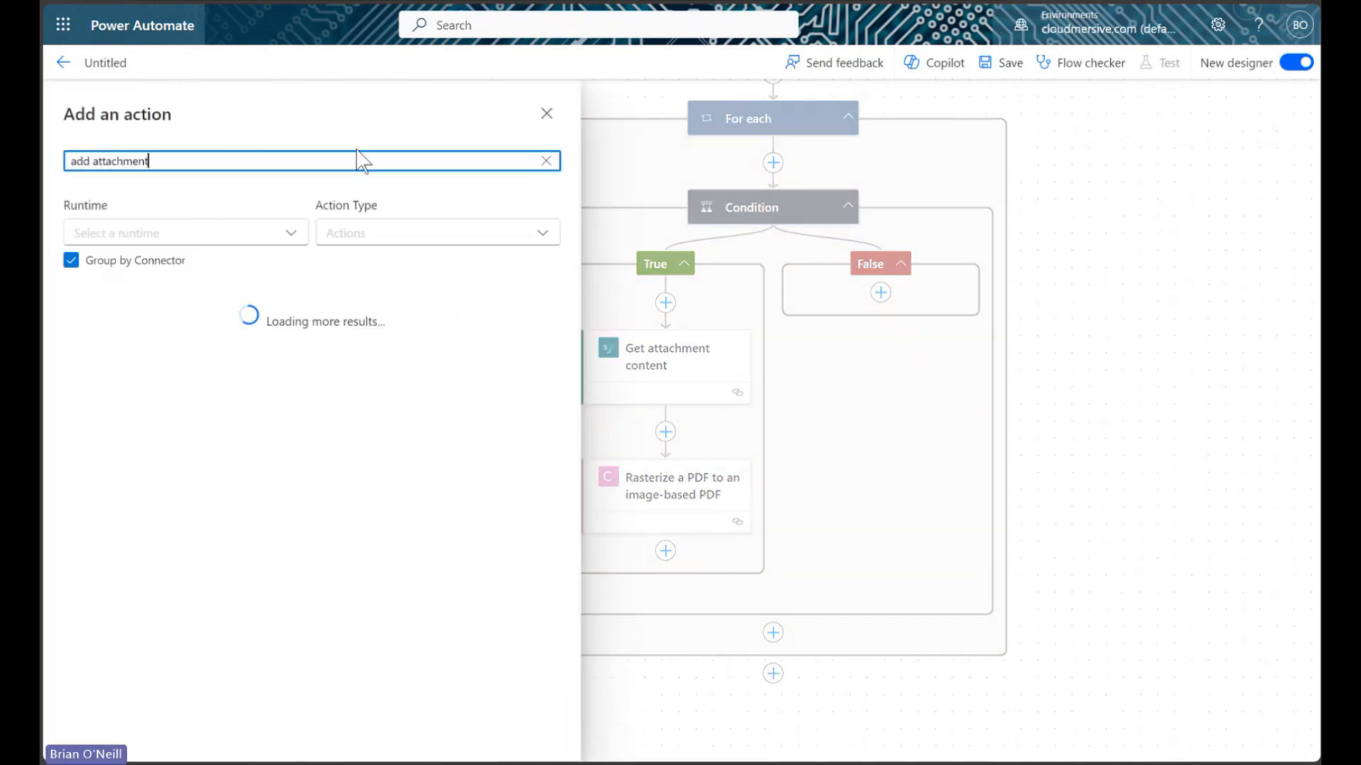
{"action": "left_click", "coordinate": [369, 358]}
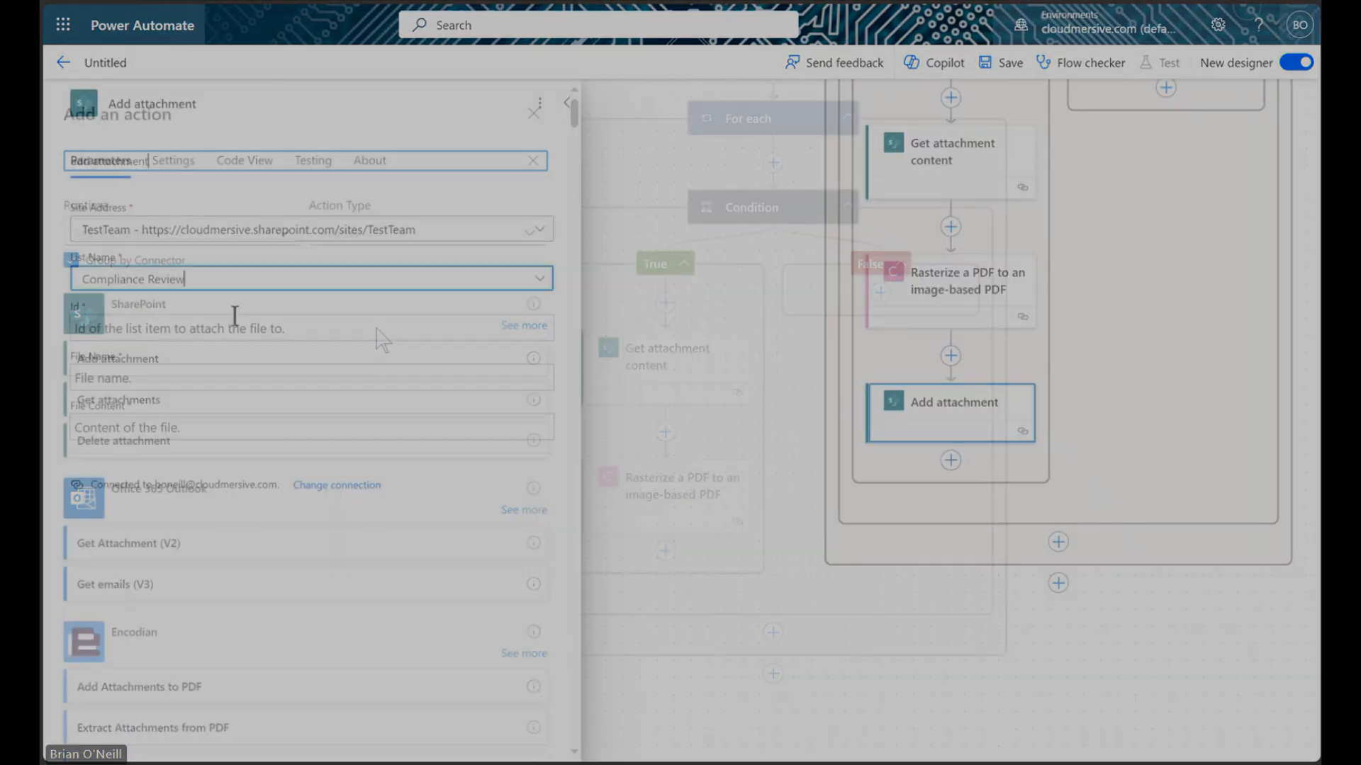
Step: In "Add attachment", set Id to the trigger's ID and File Content to OutputContent from the Rasterize action
{"action": "left_click", "coordinate": [555, 316]}
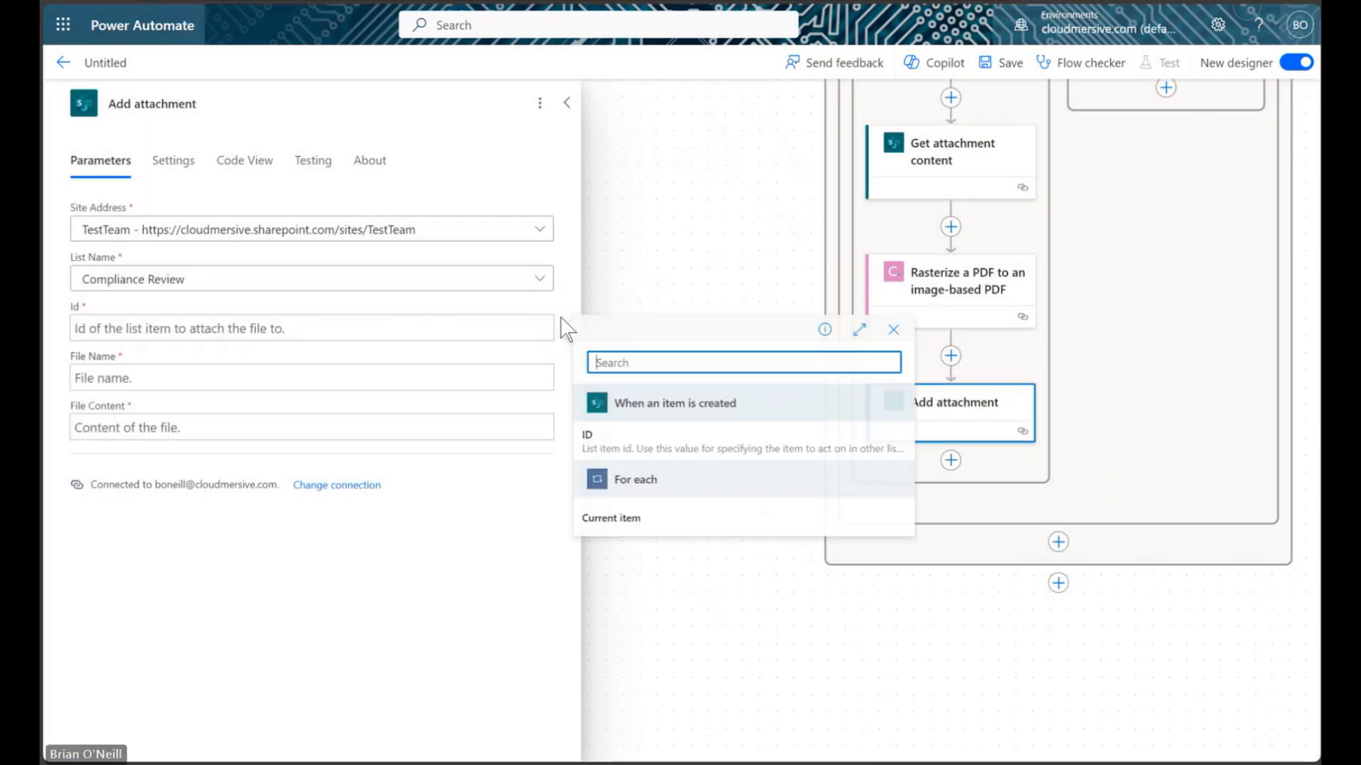
{"action": "left_click", "coordinate": [654, 434]}
{"action": "left_click", "coordinate": [433, 404]}
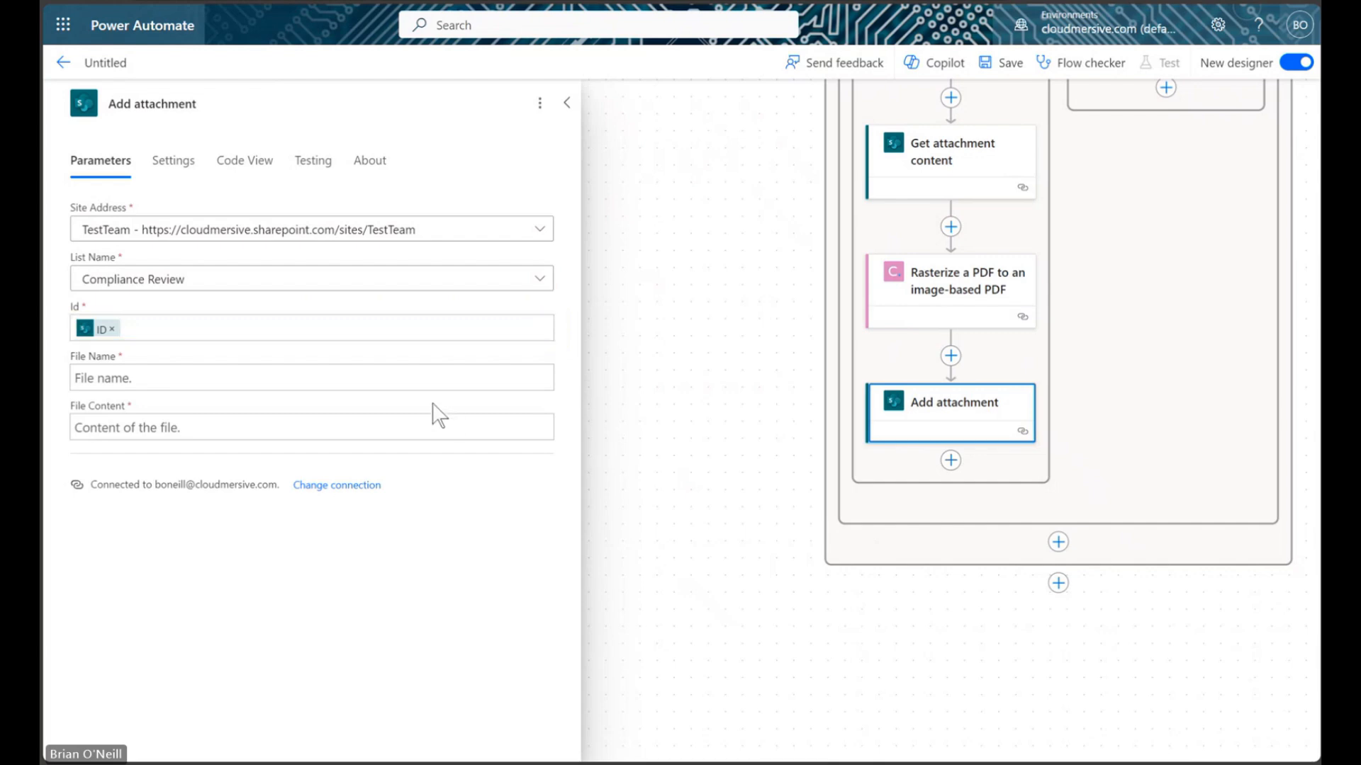
{"action": "left_click", "coordinate": [370, 422]}
{"action": "left_click", "coordinate": [555, 417]}
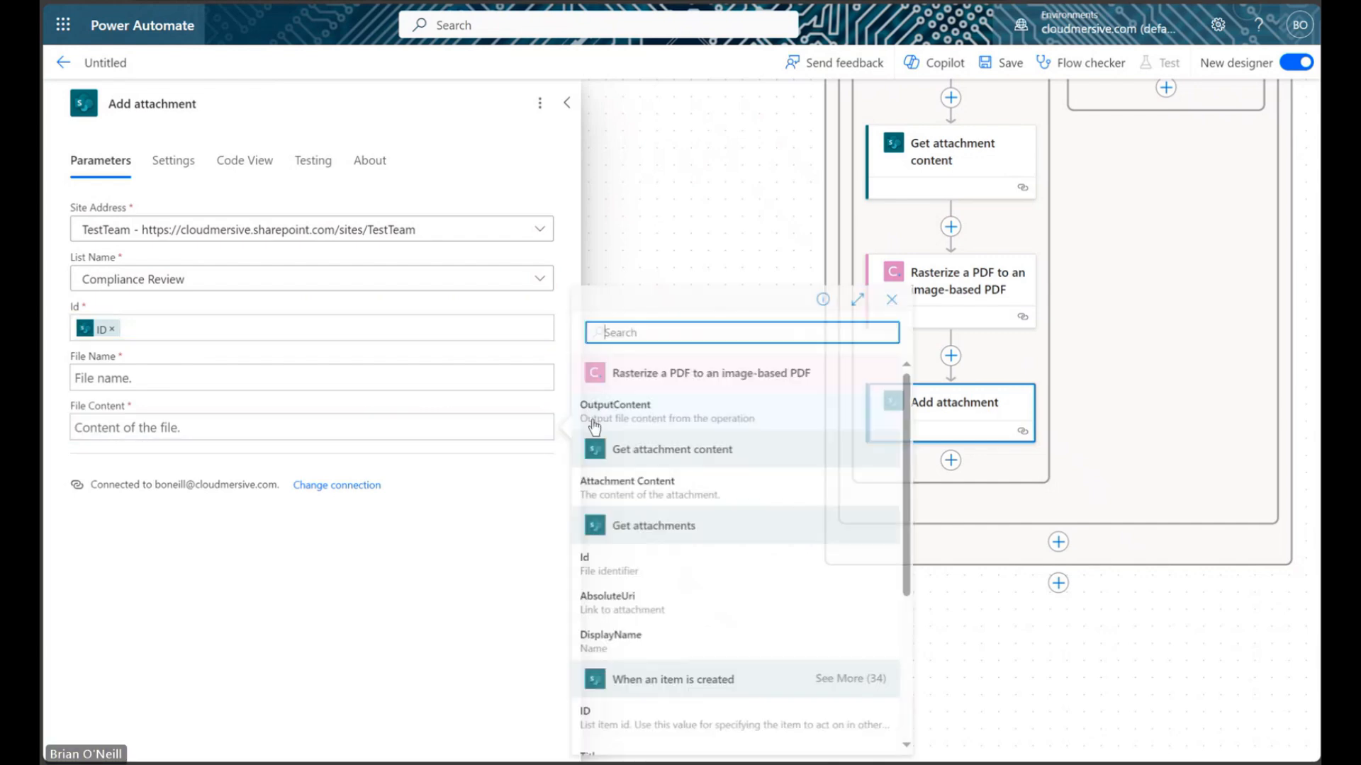
{"action": "left_click", "coordinate": [712, 419]}
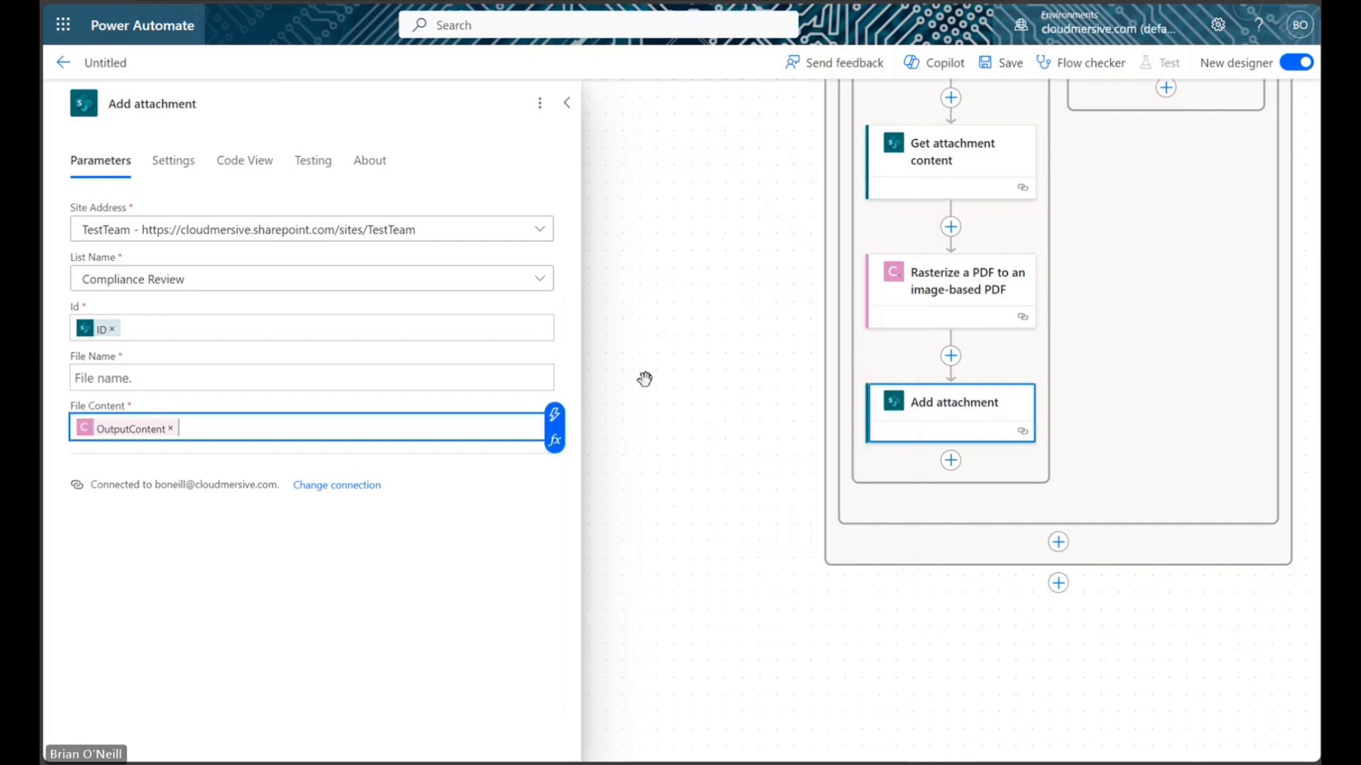
Step: Set the File Name of "Add attachment" to the expression slice(item()?['DisplayName'], 0, -4)
{"action": "left_click", "coordinate": [558, 370]}
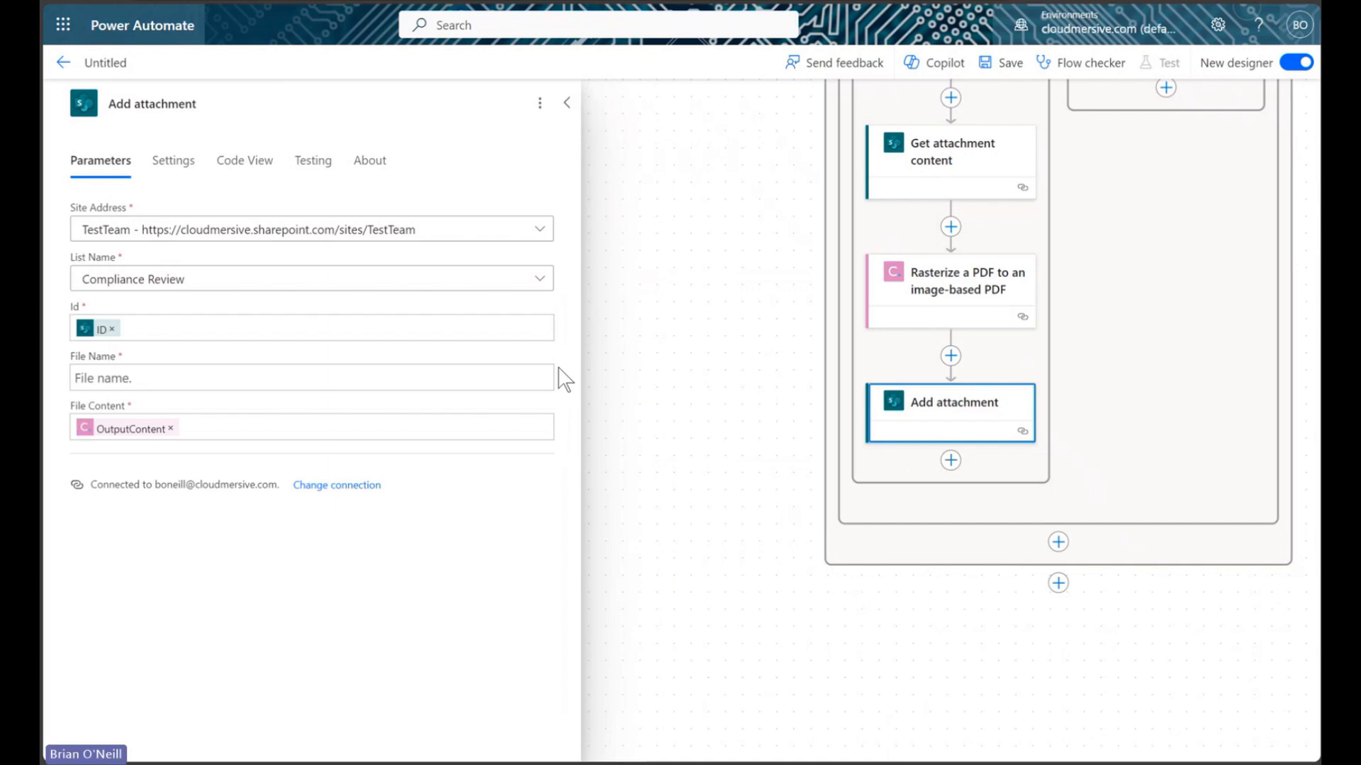
{"action": "left_click", "coordinate": [489, 376]}
{"action": "left_click", "coordinate": [556, 389]}
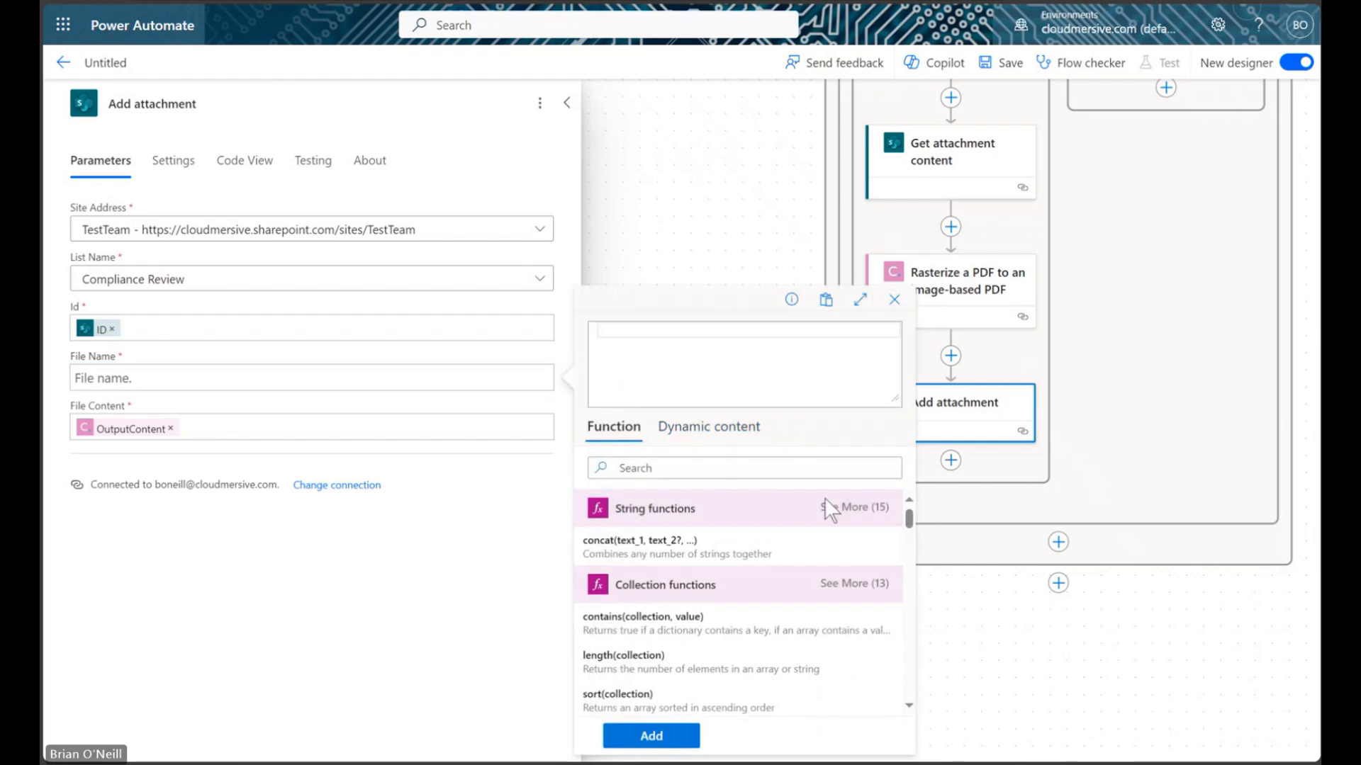
{"action": "left_click", "coordinate": [838, 508]}
{"action": "left_click", "coordinate": [726, 637]}
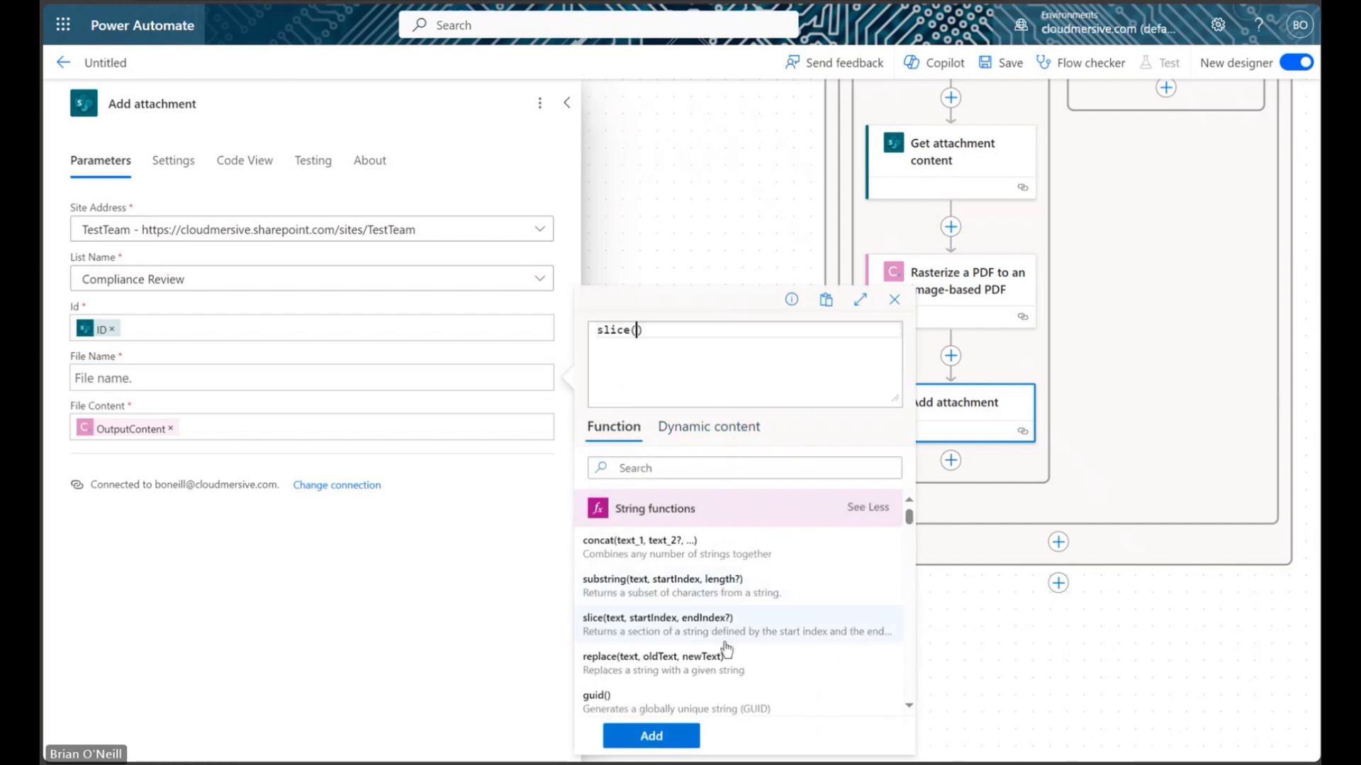
{"action": "left_click", "coordinate": [695, 429]}
{"action": "scroll", "coordinate": [737, 612], "scroll_direction": "down", "scroll_amount": 2}
{"action": "scroll", "coordinate": [725, 598], "scroll_direction": "up", "scroll_amount": 3}
{"action": "left_click", "coordinate": [723, 599]}
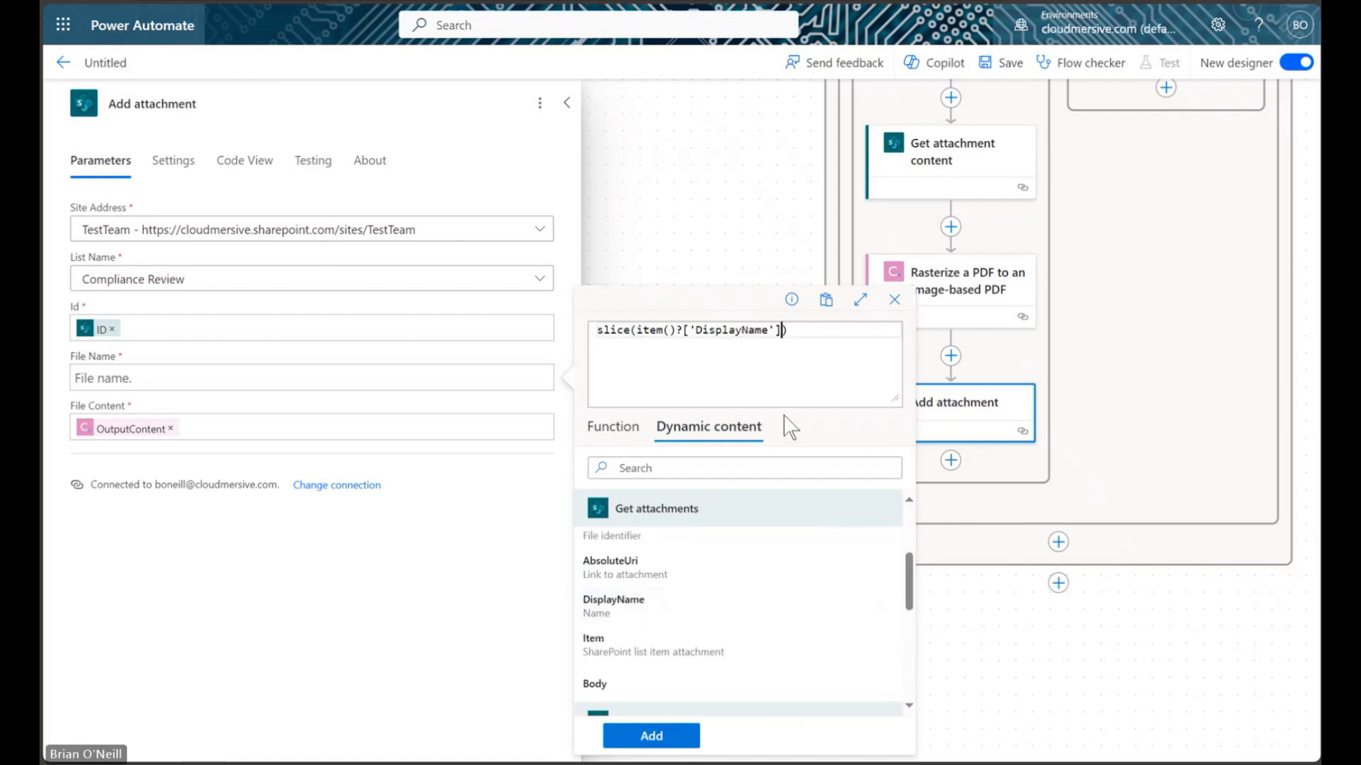
{"action": "type", "text": ","}
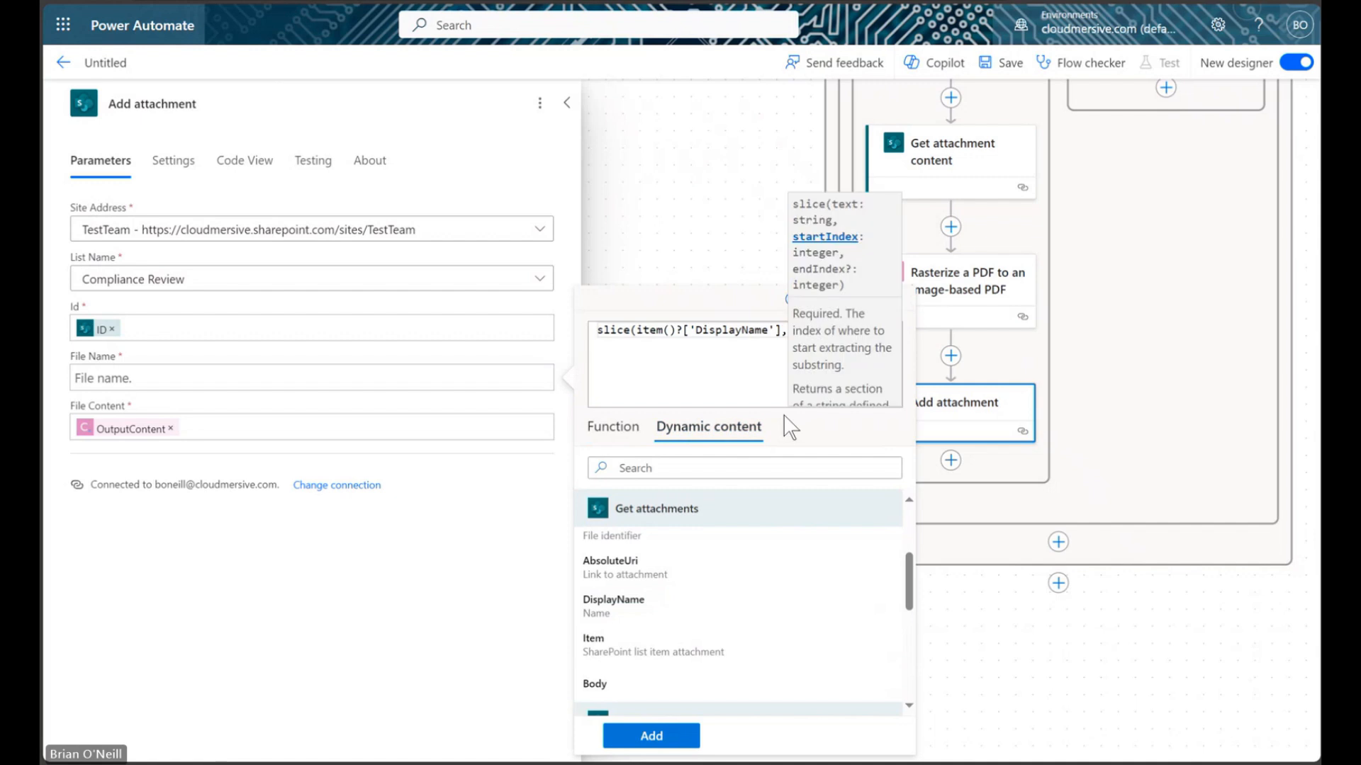
{"action": "type", "text": " 0, -4"}
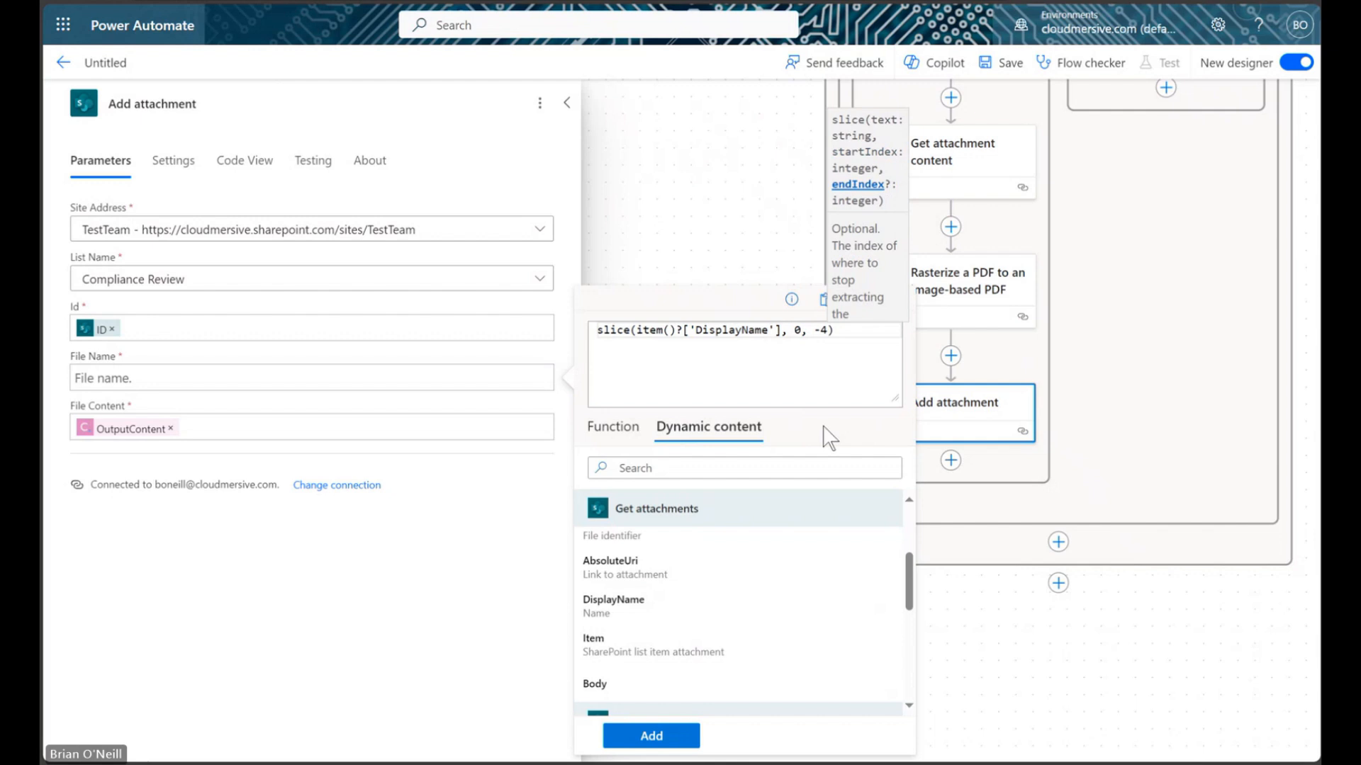
{"action": "left_click", "coordinate": [671, 737]}
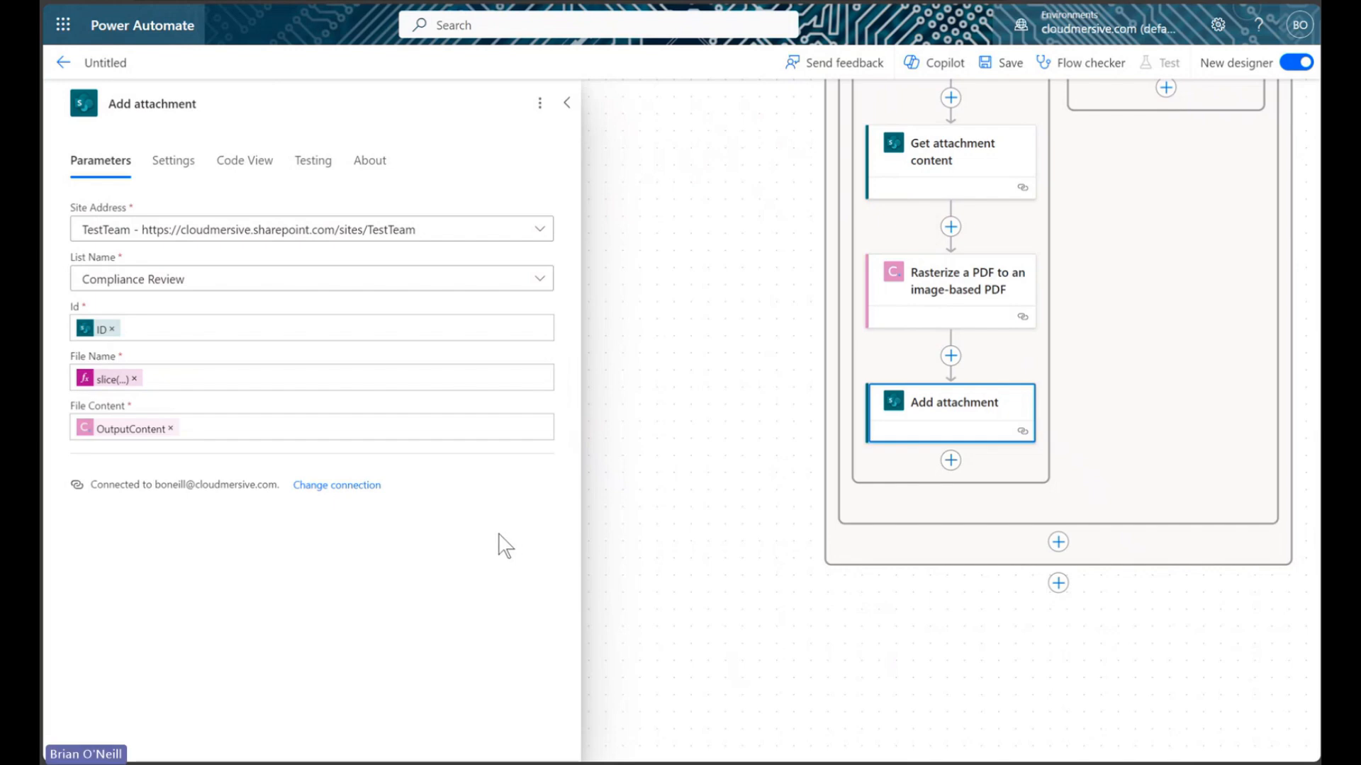
Step: Append "Rasterized" and ".pdf" after the slice expression in File Name and save the flow
{"action": "left_click", "coordinate": [320, 379]}
{"action": "type", "text": "Rasterized"}
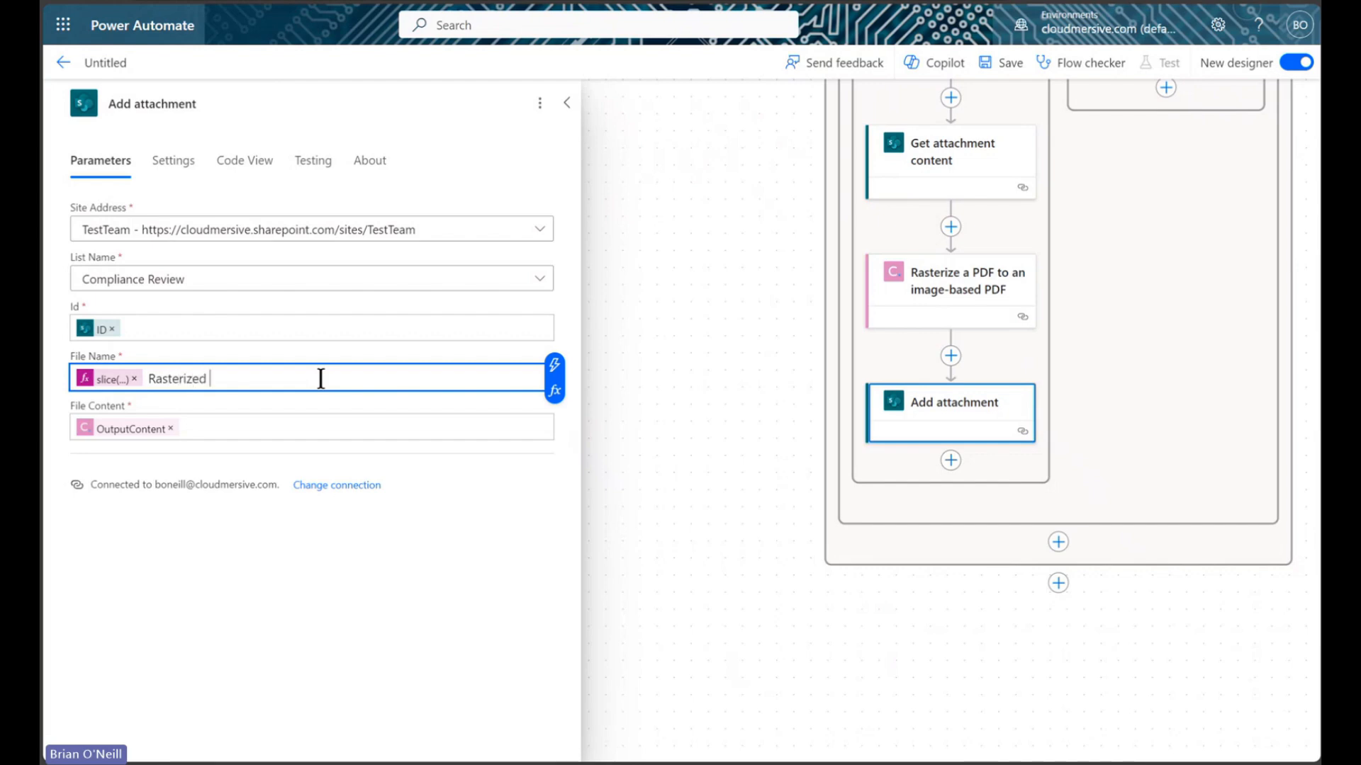
{"action": "type", "text": ".pdf"}
{"action": "left_click", "coordinate": [567, 102]}
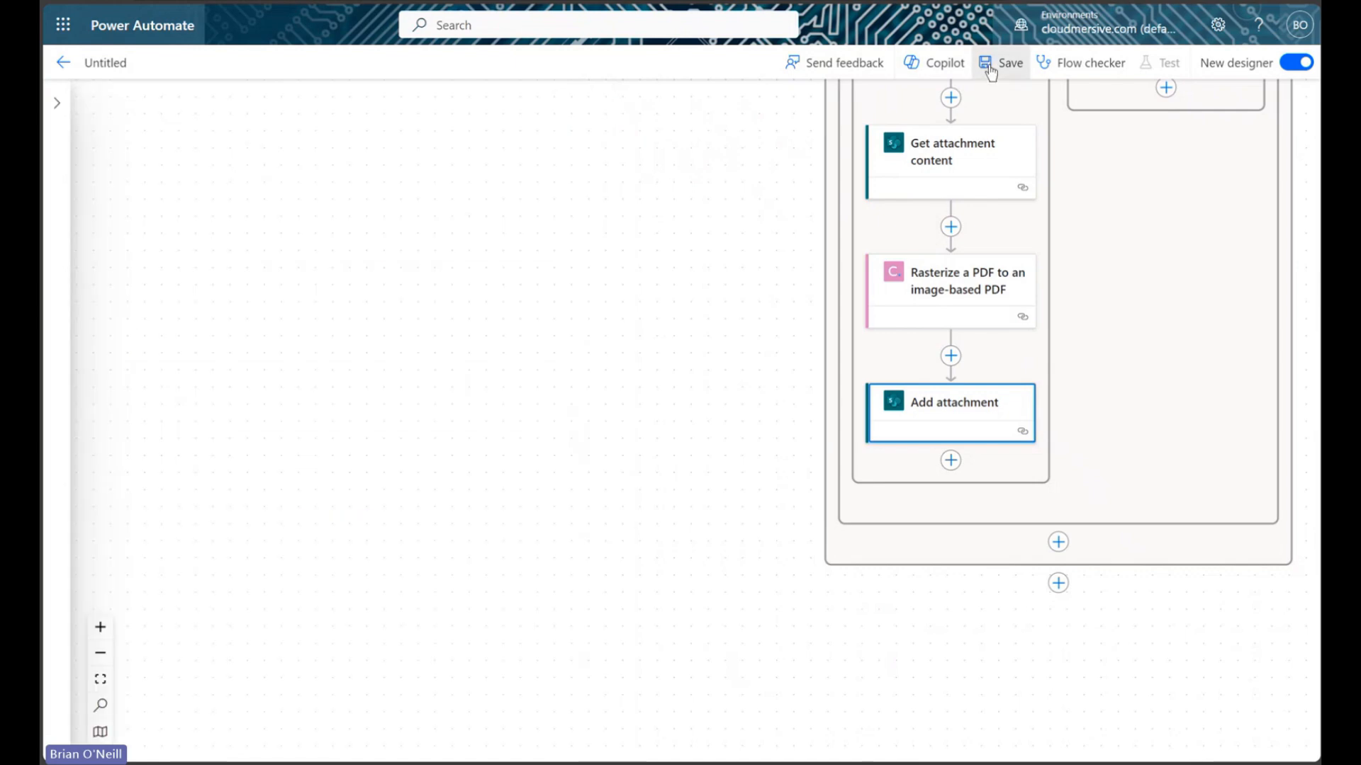
{"action": "left_click", "coordinate": [990, 69]}
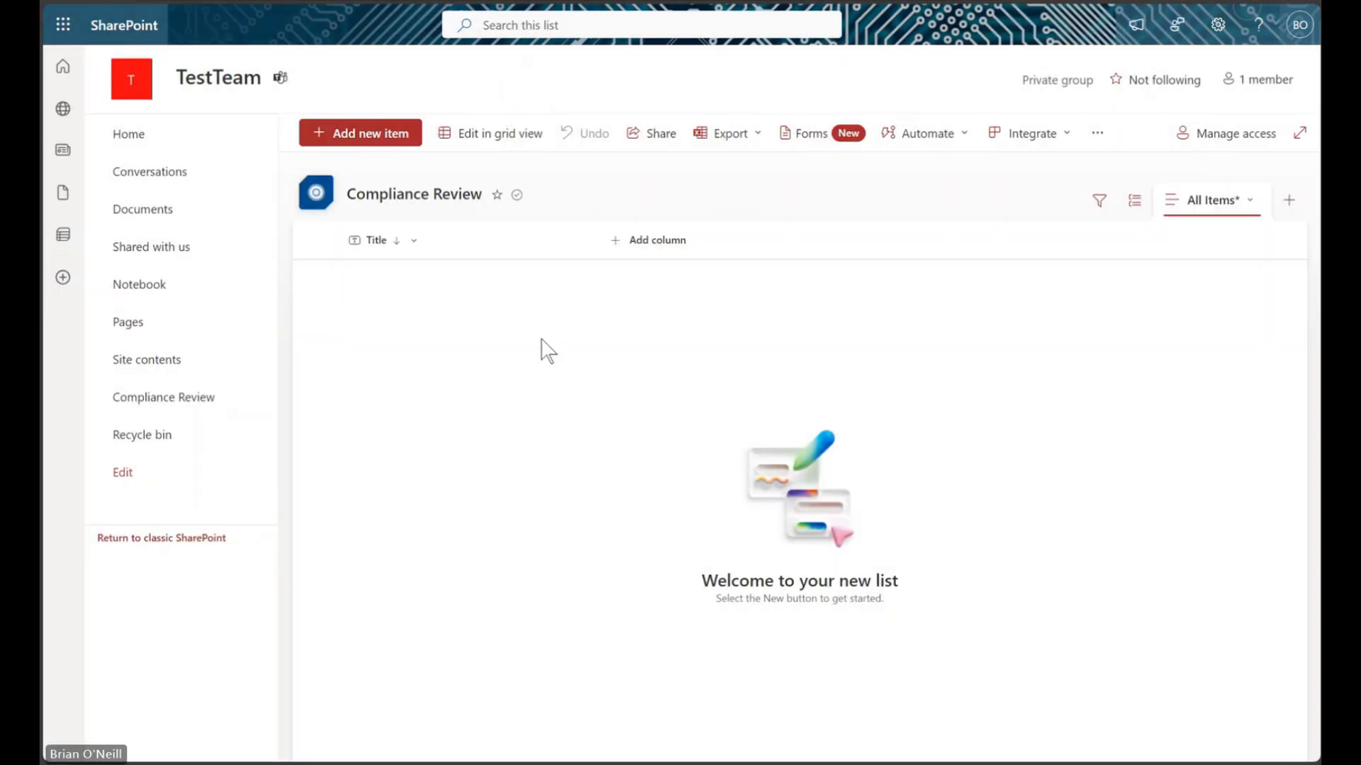
Step: In SharePoint, create a new Compliance Review list item with Lorem Ipsum.pdf attached and save it
{"action": "left_click", "coordinate": [374, 125]}
{"action": "left_click", "coordinate": [371, 268]}
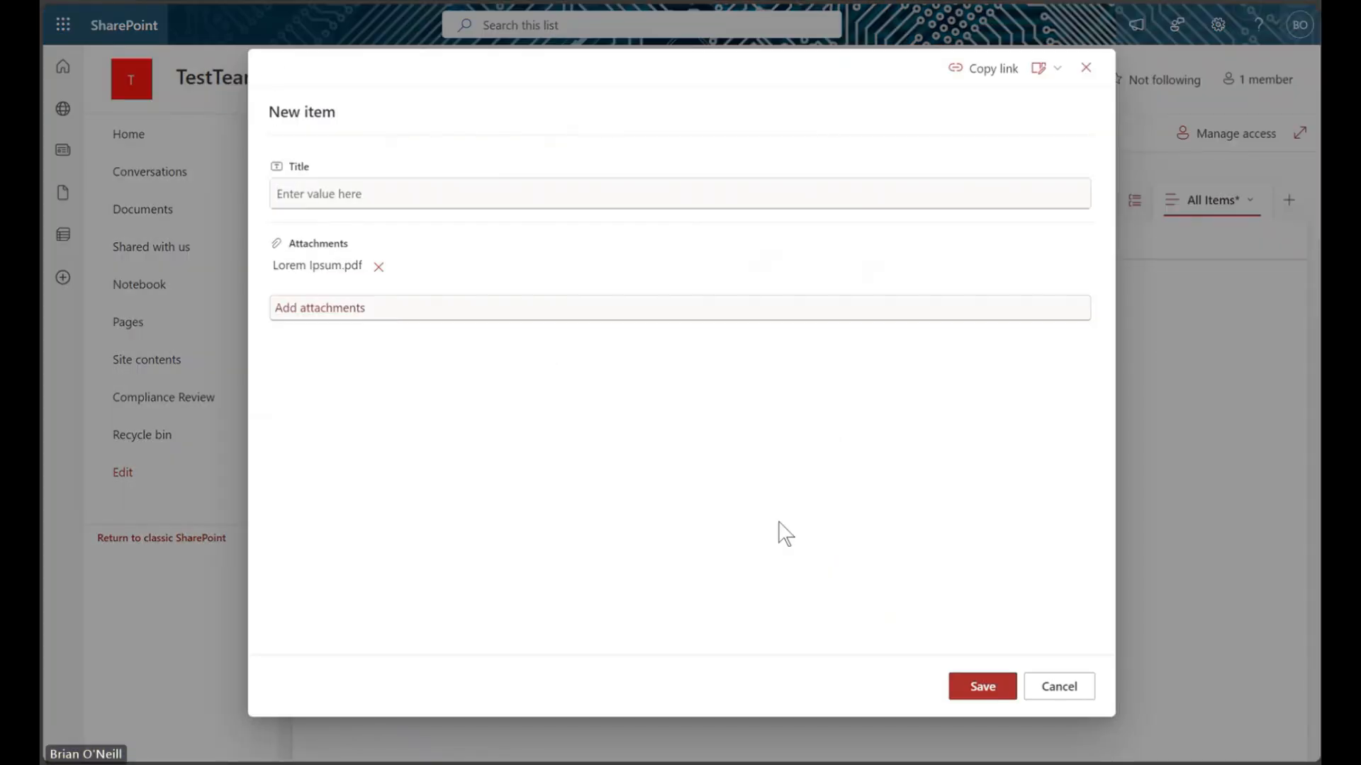
{"action": "left_click", "coordinate": [987, 690]}
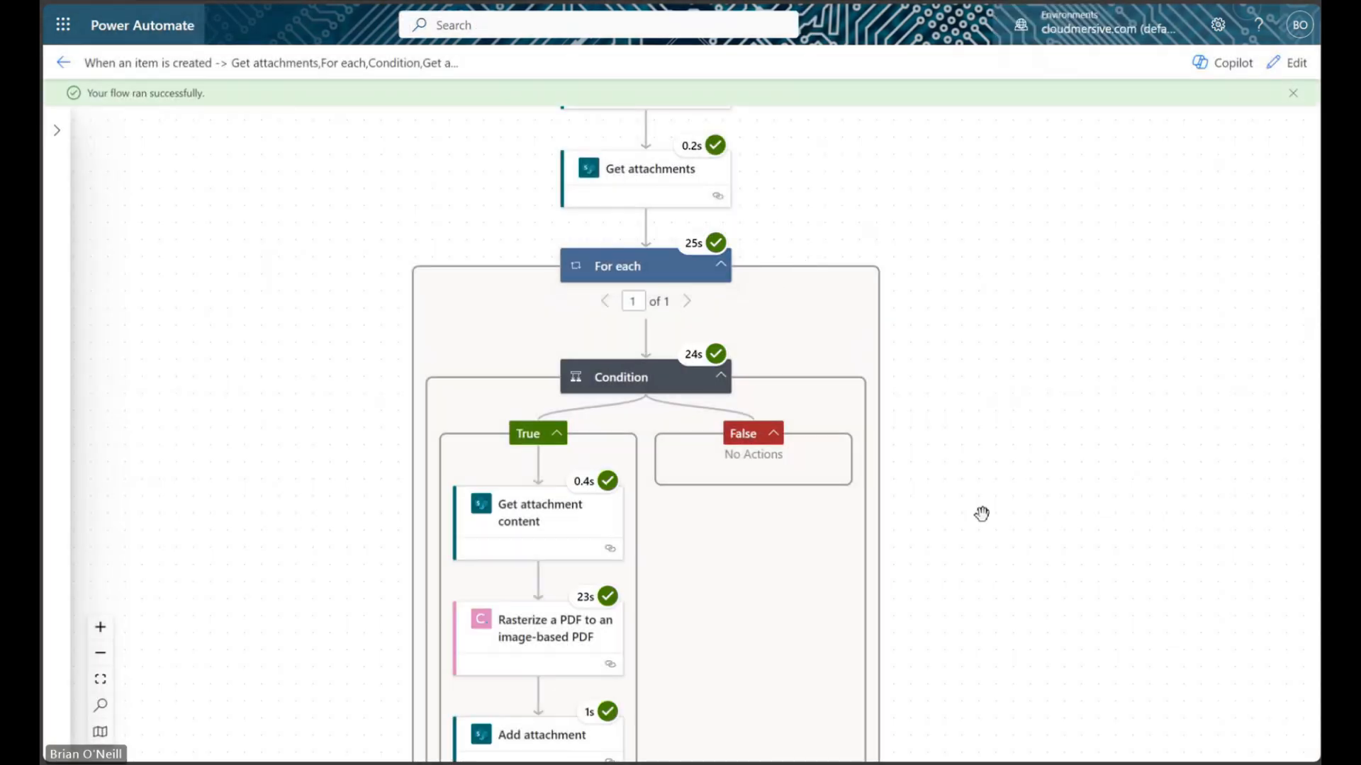
Step: Review the flow run in Power Automate, and open the new Compliance Review item's PDF attachment in SharePoint to examine its pages
{"action": "left_click_drag", "start_coordinate": [984, 523], "coordinate": [978, 495]}
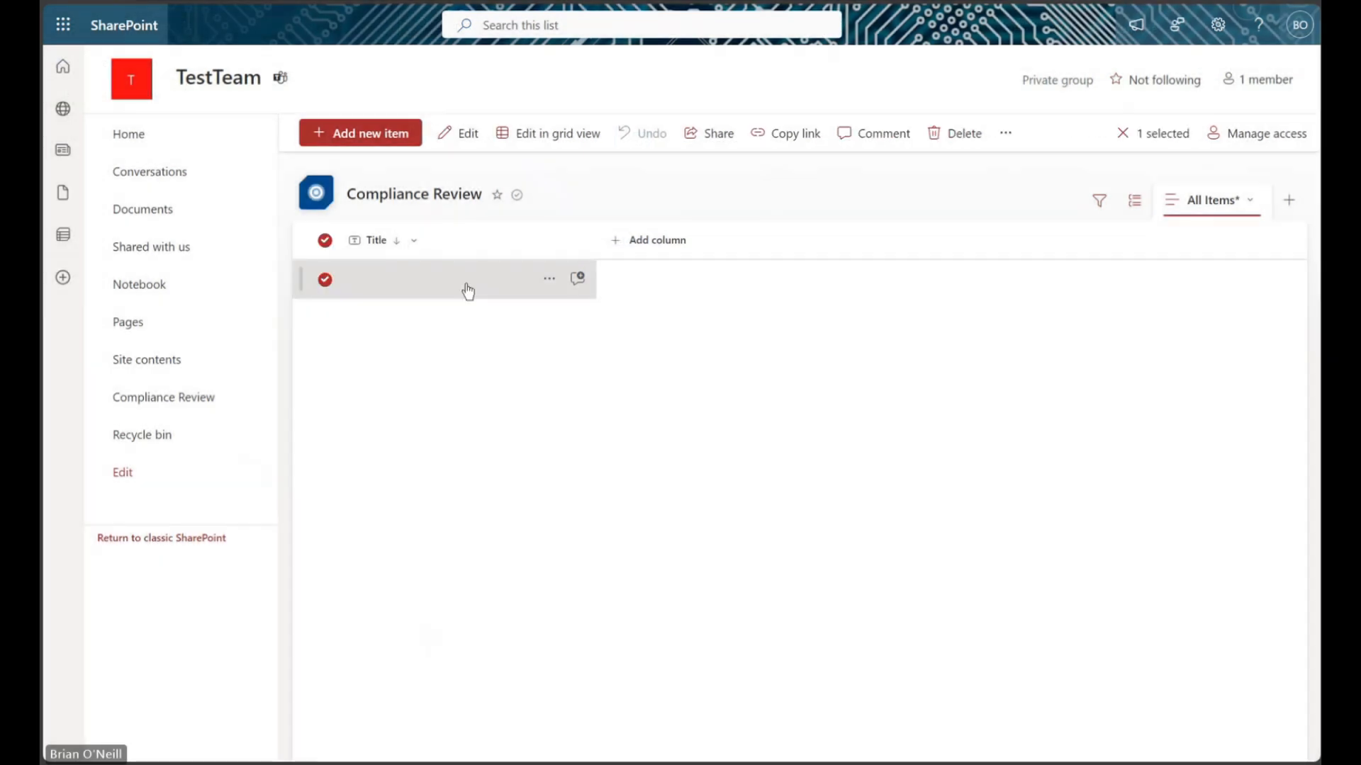
{"action": "left_click", "coordinate": [467, 291]}
{"action": "left_click", "coordinate": [410, 275]}
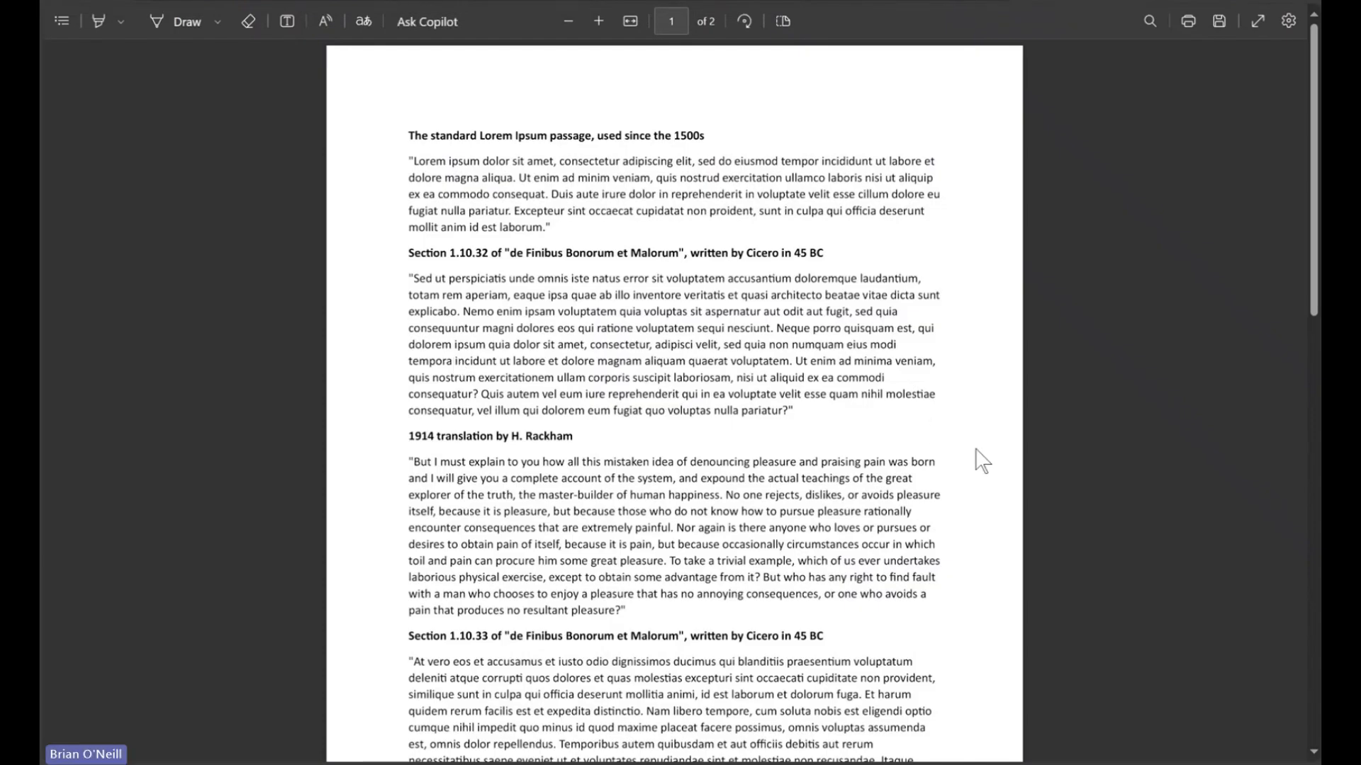
{"action": "scroll", "coordinate": [982, 460], "scroll_direction": "down", "scroll_amount": 5}
{"action": "scroll", "coordinate": [983, 461], "scroll_direction": "up", "scroll_amount": 5}
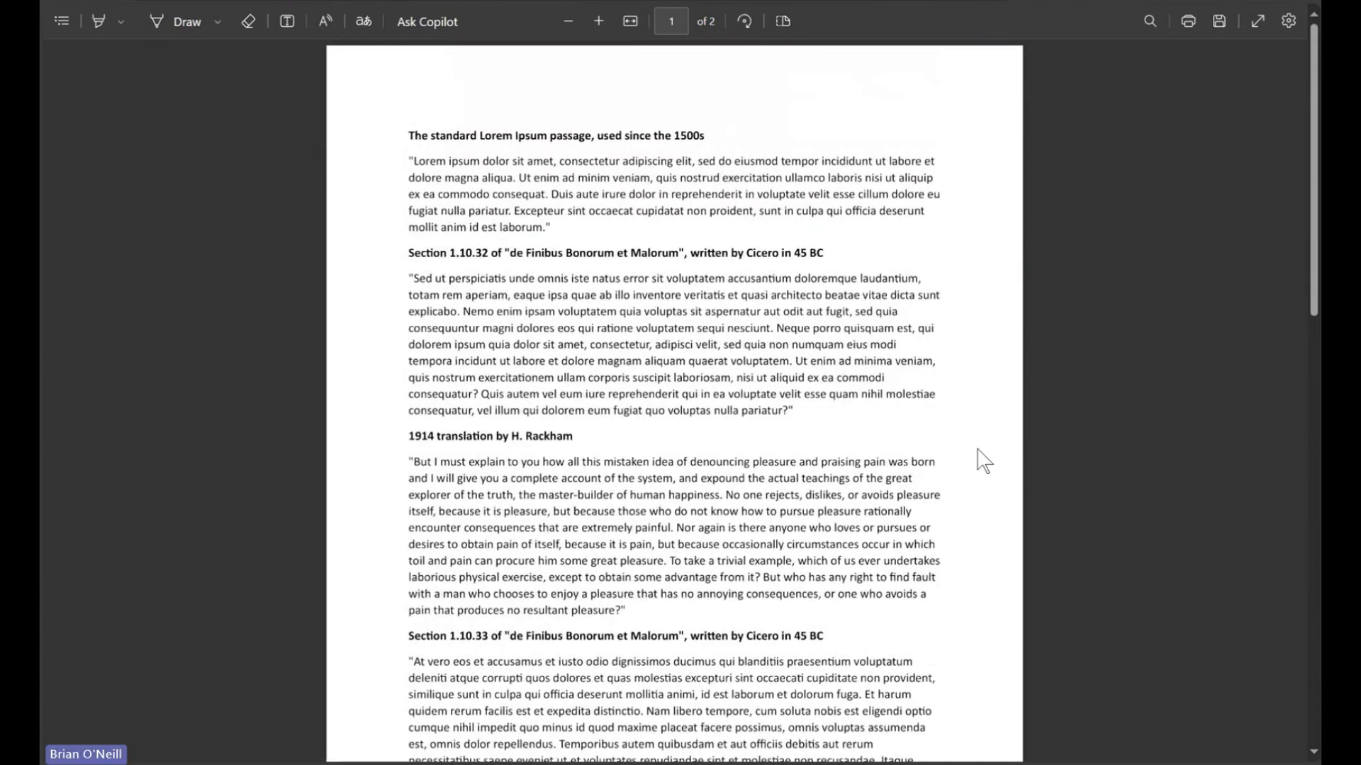